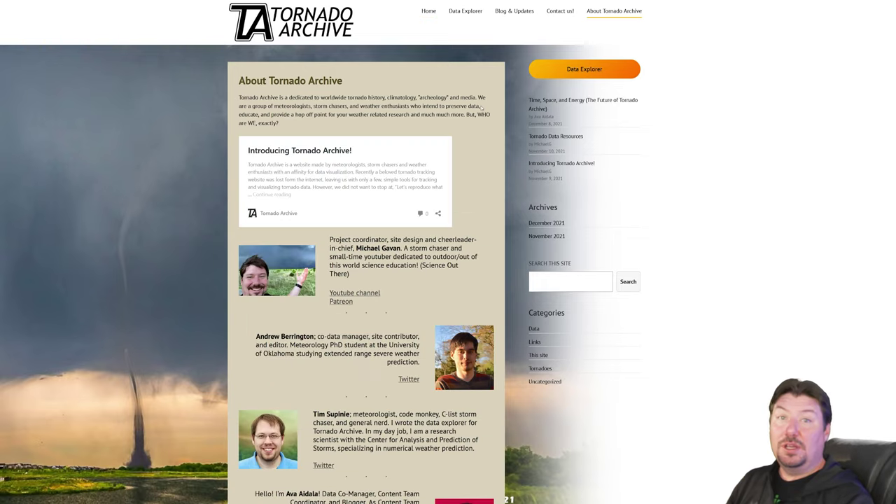
Step: Look over the team descriptions on the About Tornado Archive page and open the Data Explorer
scroll(480, 119, down, 10)
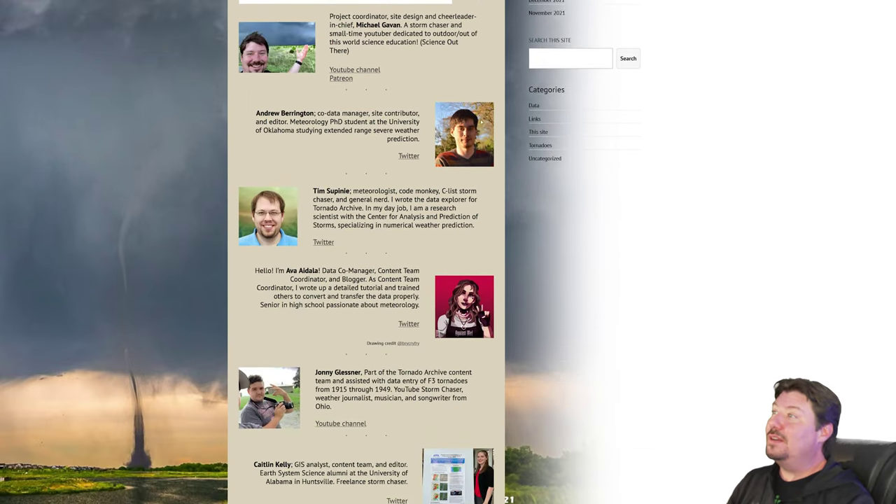
scroll(480, 123, down, 3)
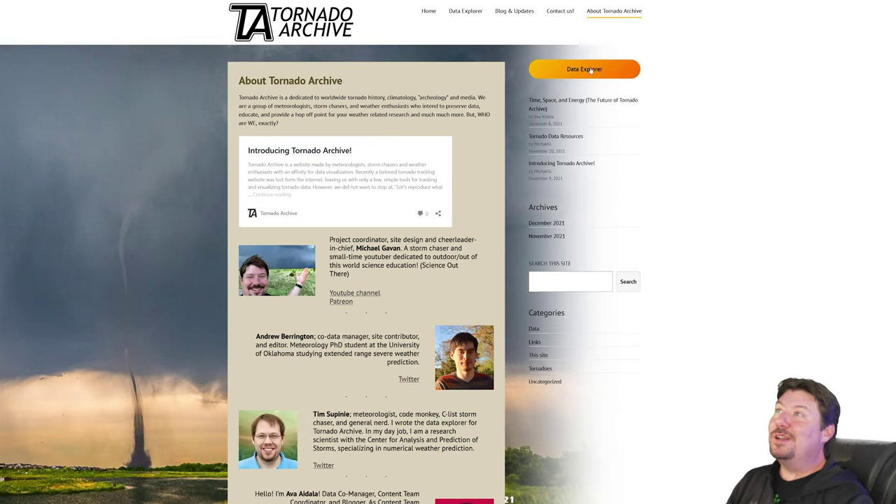
click(591, 70)
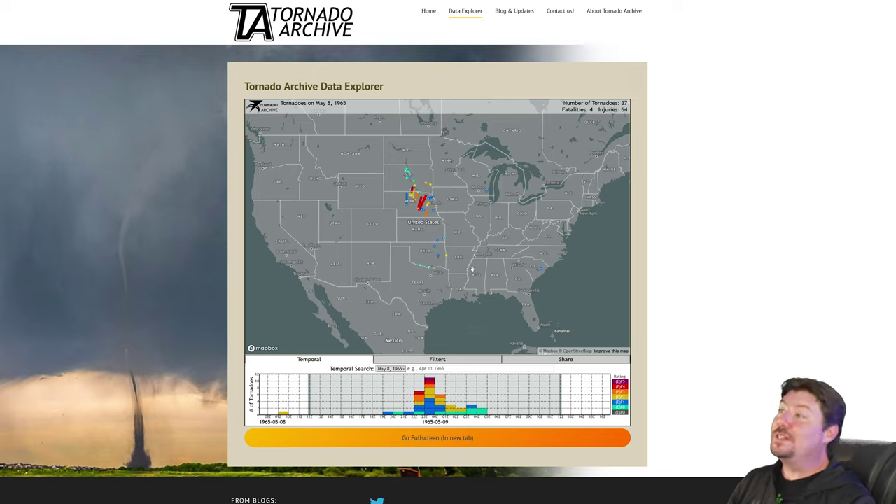
Step: Inspect the tornado tracks over Nebraska and remove the May 8, 1965 date filter
drag(474, 210, 483, 240)
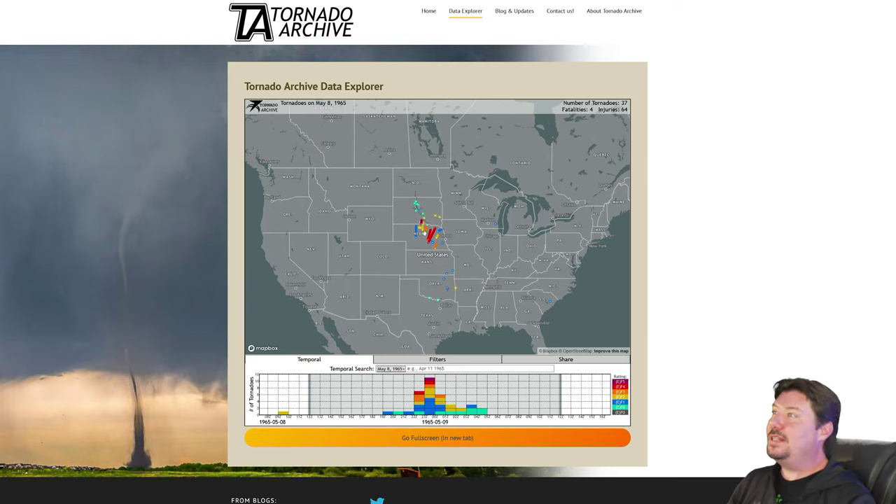
scroll(427, 236, up, 5)
scroll(429, 240, up, 3)
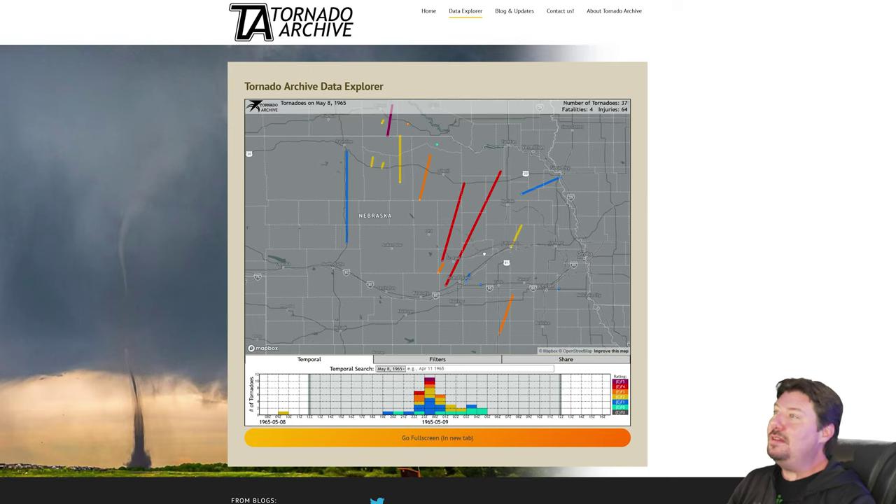
scroll(448, 294, down, 5)
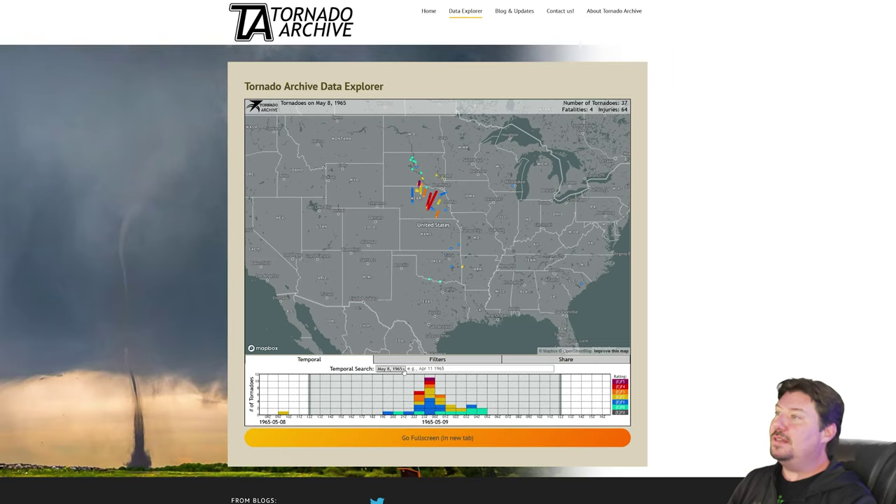
click(378, 361)
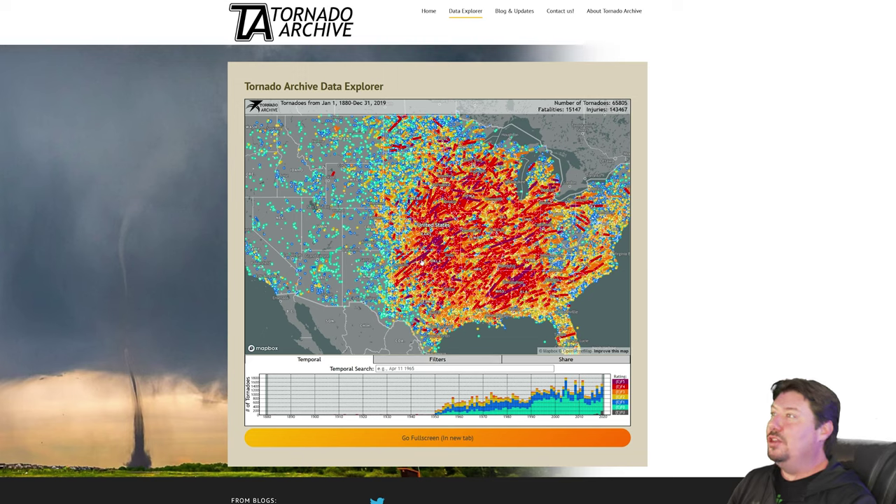
Step: Open the details of the long red tornado track passing near Salem, Missouri
scroll(423, 263, up, 5)
scroll(424, 292, up, 3)
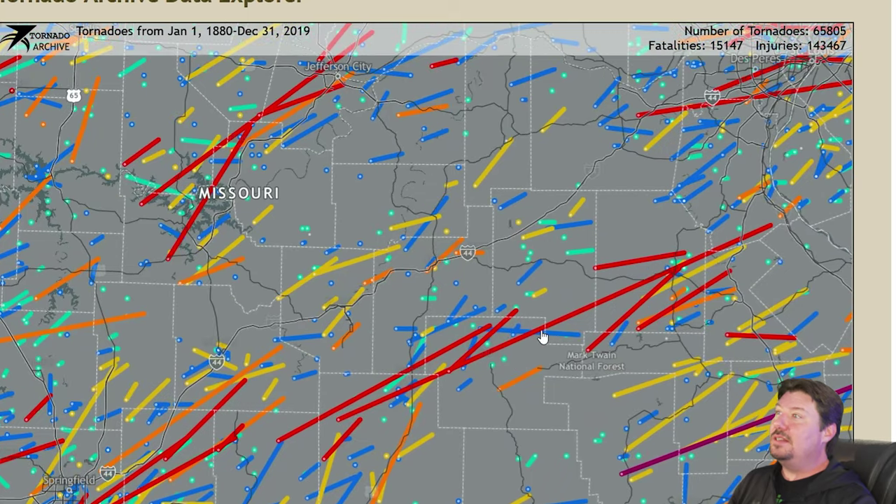
click(542, 337)
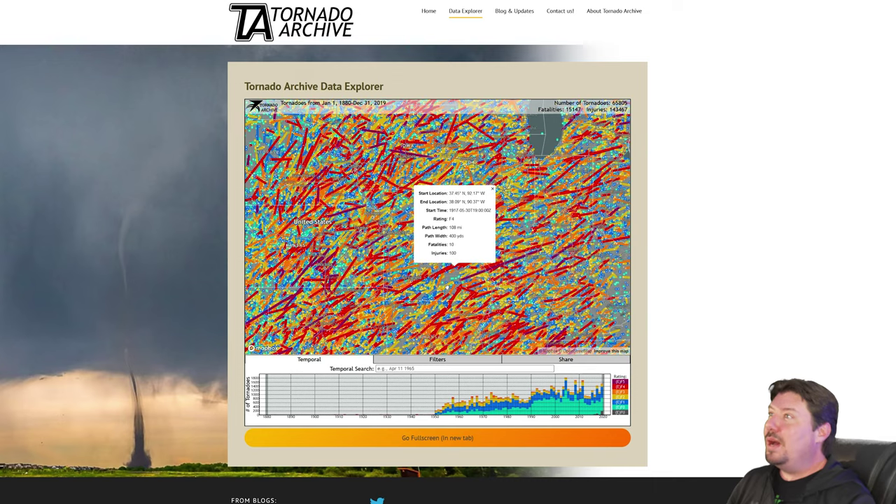
Step: Narrow the timeline selection to Jan 19, 1995 through Aug 21, 2005
scroll(474, 326, down, 1)
drag(474, 326, 494, 308)
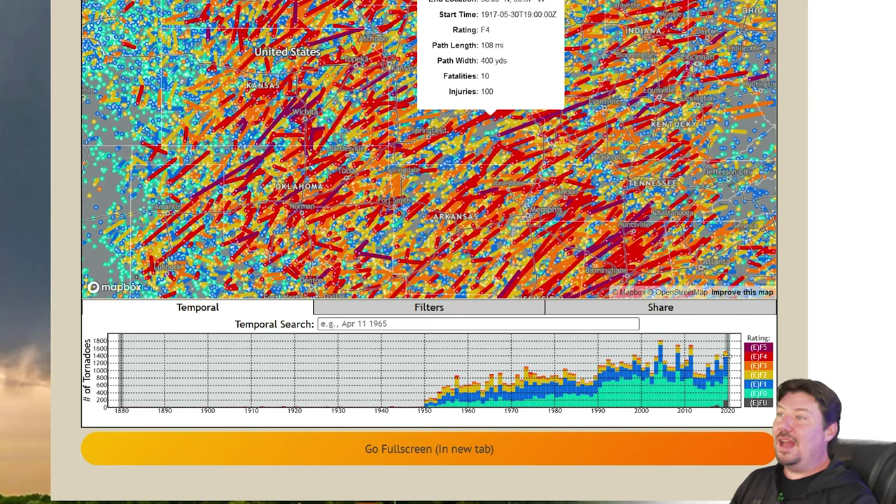
drag(604, 387, 576, 389)
drag(677, 363, 666, 363)
drag(116, 355, 619, 358)
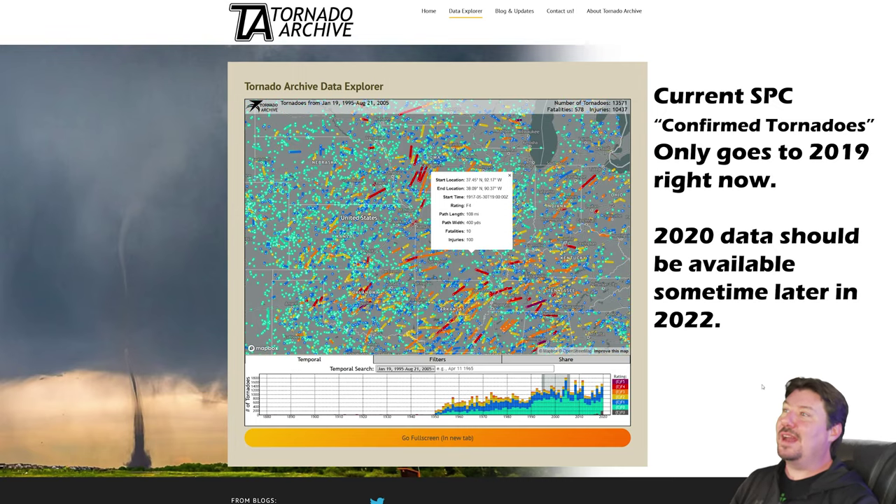
Step: Close the tornado details and set the timeline range to Jan 1, 1880 through Oct 25, 1949
click(510, 175)
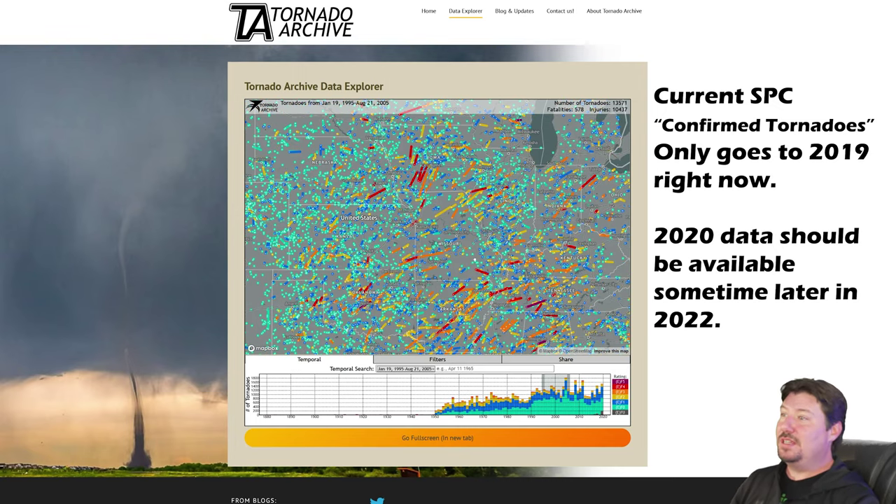
scroll(438, 168, down, 3)
drag(487, 252, 468, 250)
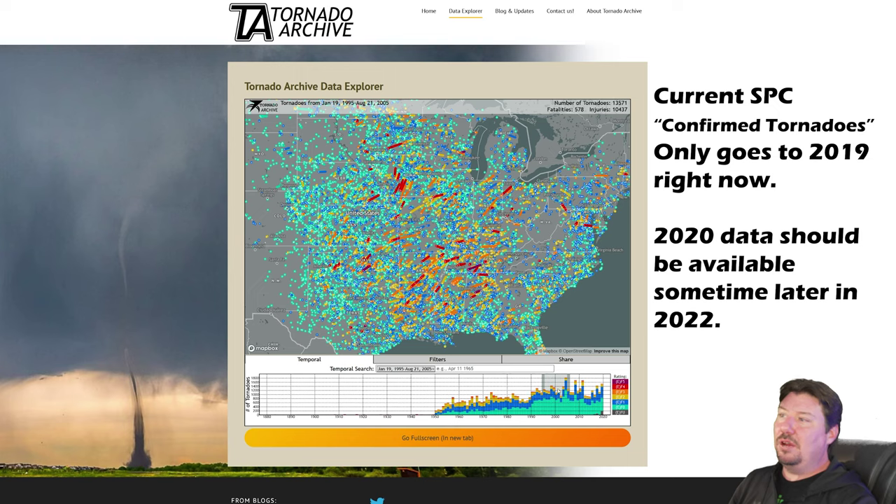
drag(544, 392, 264, 382)
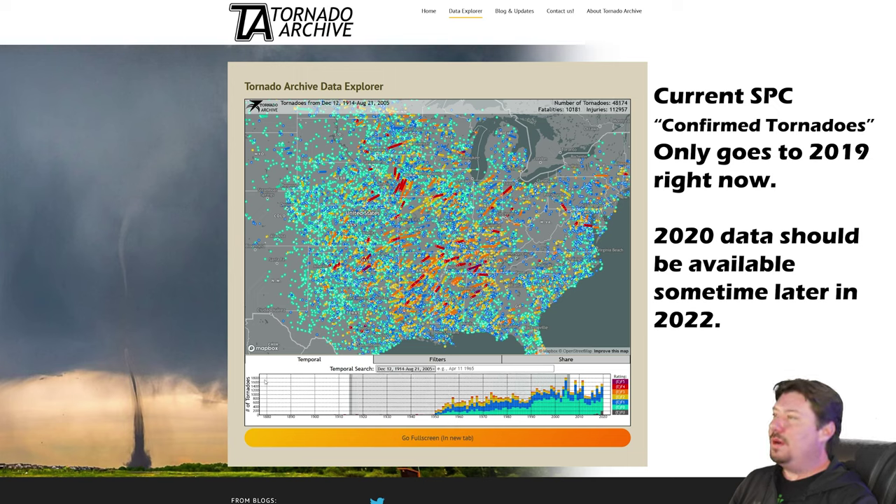
drag(567, 379, 434, 391)
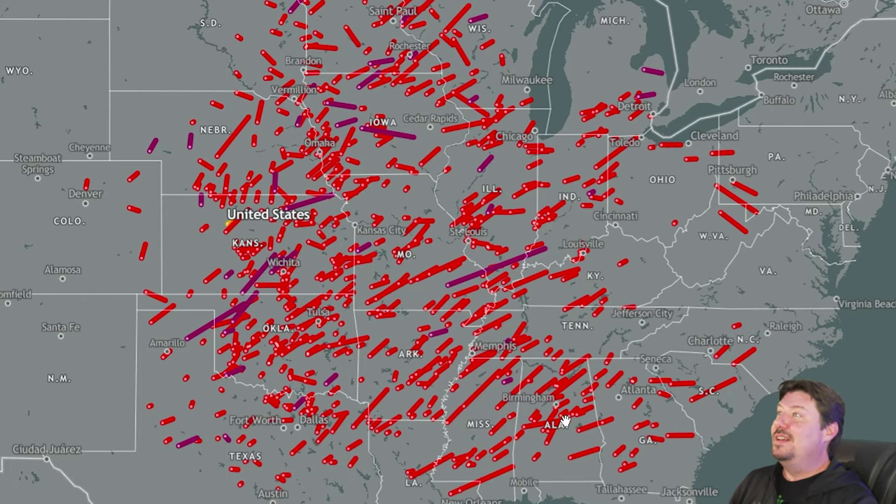
Step: Open the details of the long purple track running from southeastern Missouri across southern Illinois into Indiana
scroll(478, 314, up, 5)
scroll(471, 309, up, 1)
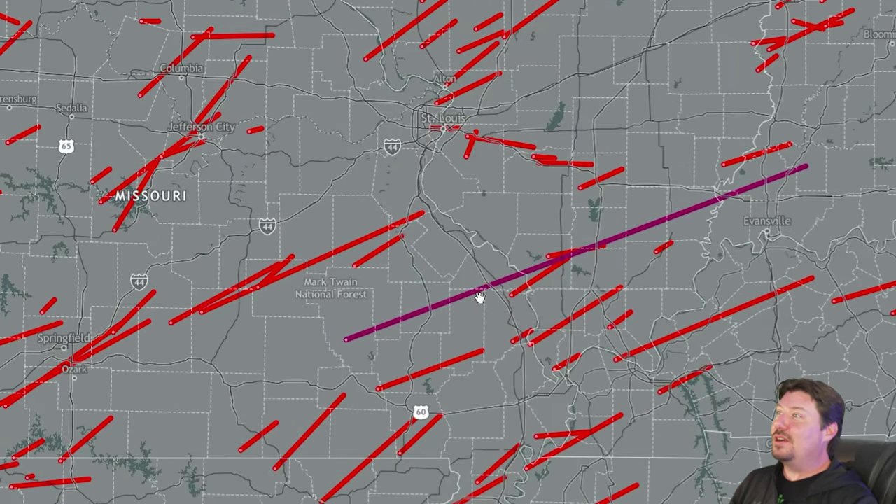
click(466, 296)
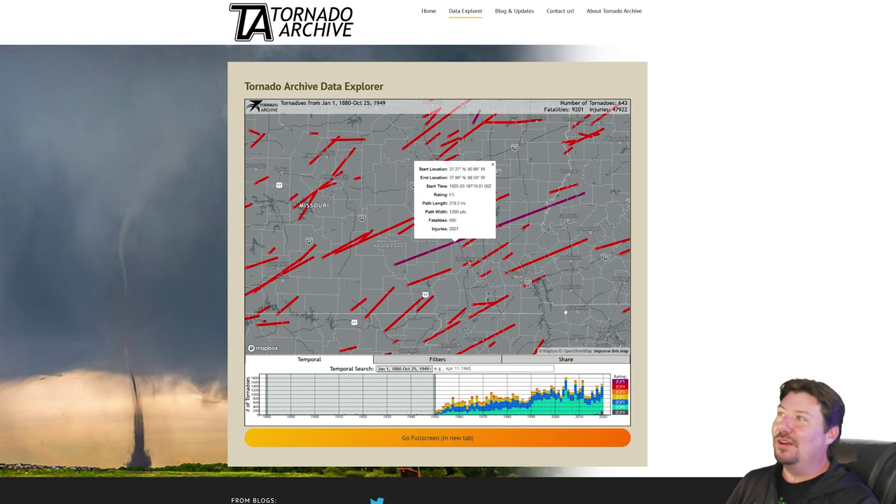
Step: Open the details of the long purple track running from the Texas Panhandle into northwestern Oklahoma
scroll(532, 256, down, 6)
scroll(416, 276, up, 5)
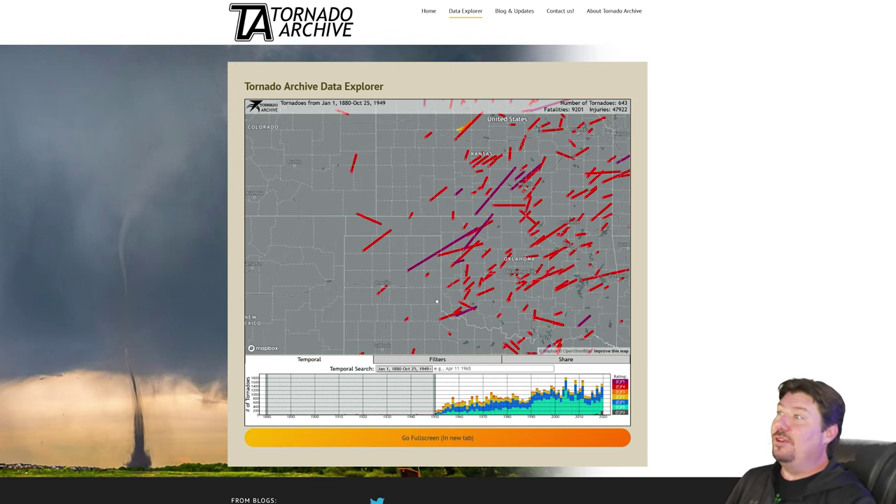
drag(439, 277, 432, 292)
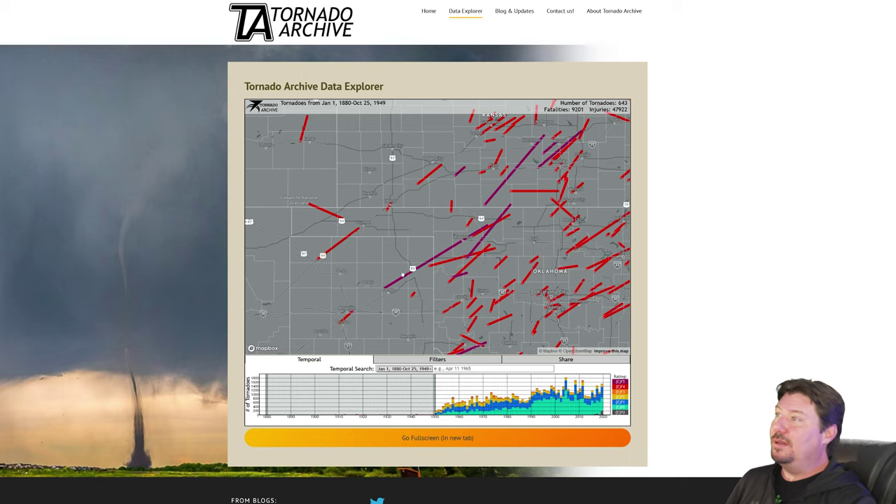
click(435, 257)
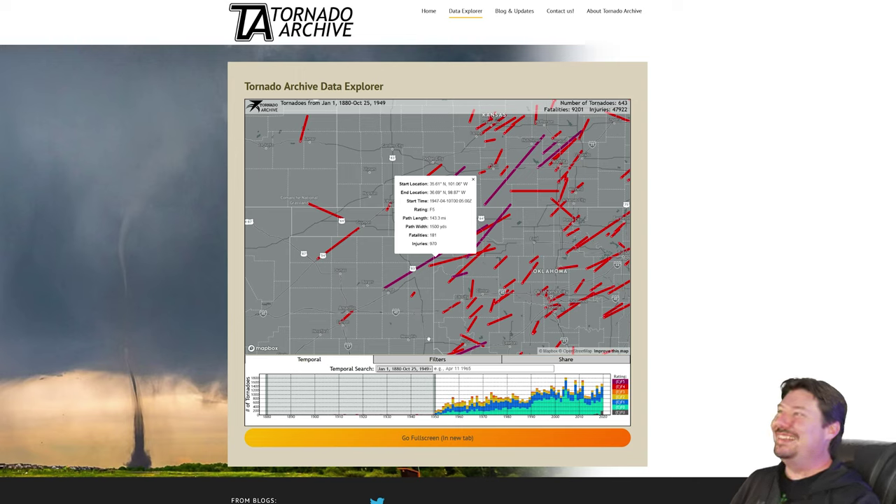
Step: Examine the three tracks around Codell, Kansas, and open the details of the red one
scroll(430, 289, down, 5)
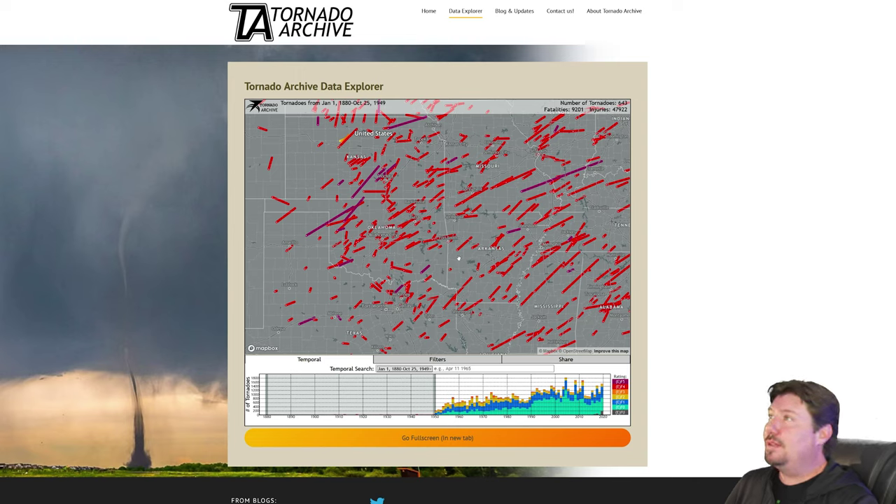
scroll(448, 238, up, 2)
scroll(445, 240, up, 3)
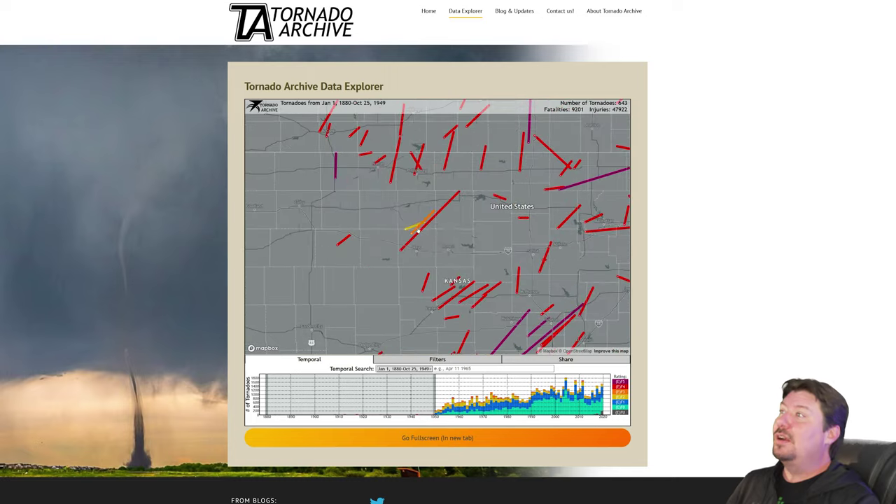
scroll(444, 240, up, 5)
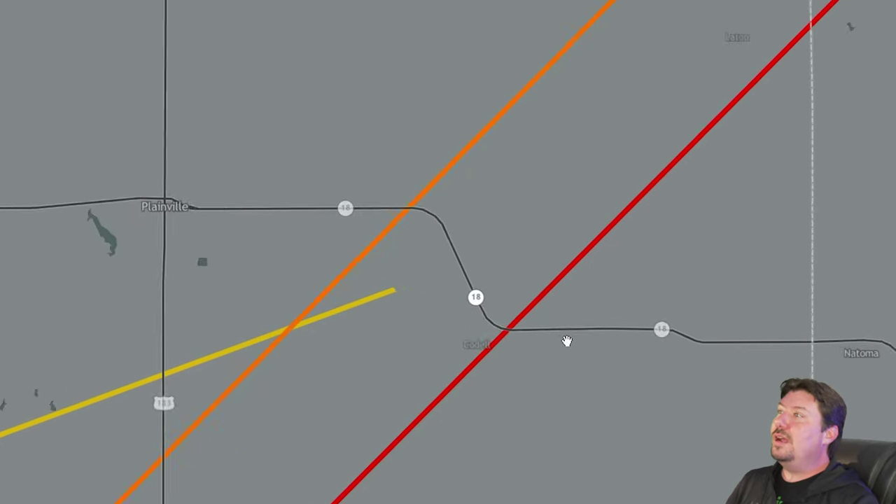
drag(577, 353, 609, 334)
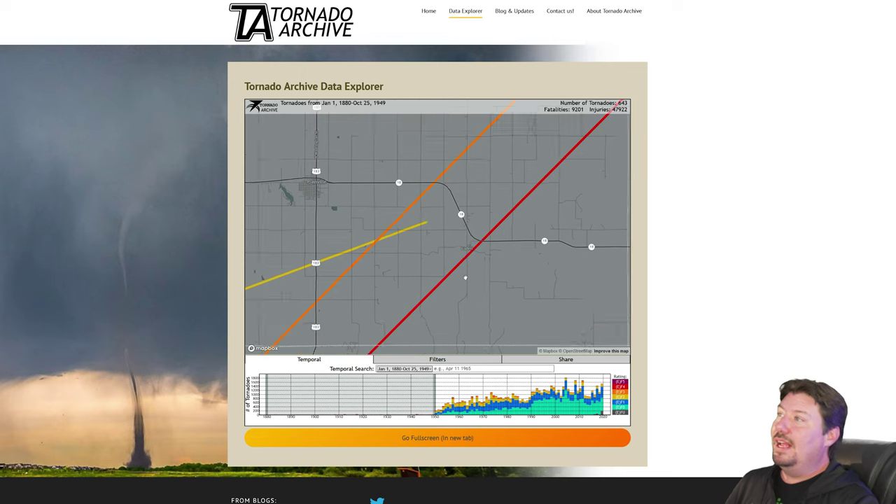
scroll(532, 361, down, 2)
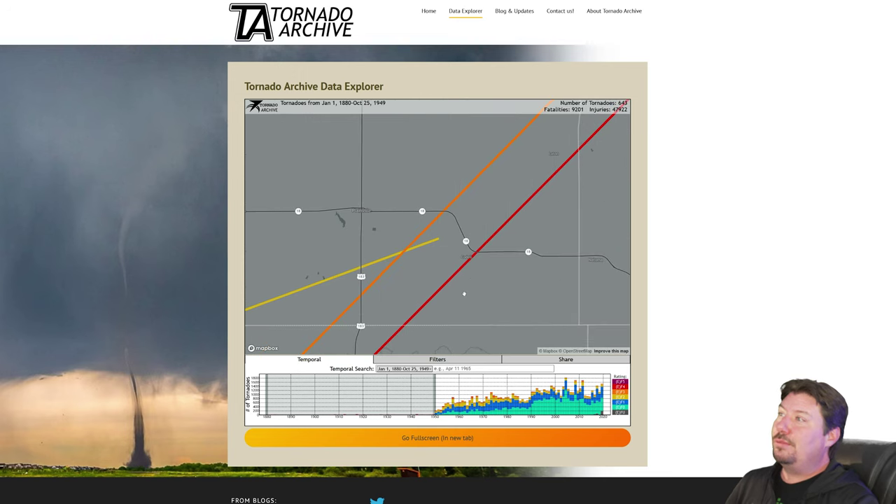
click(450, 282)
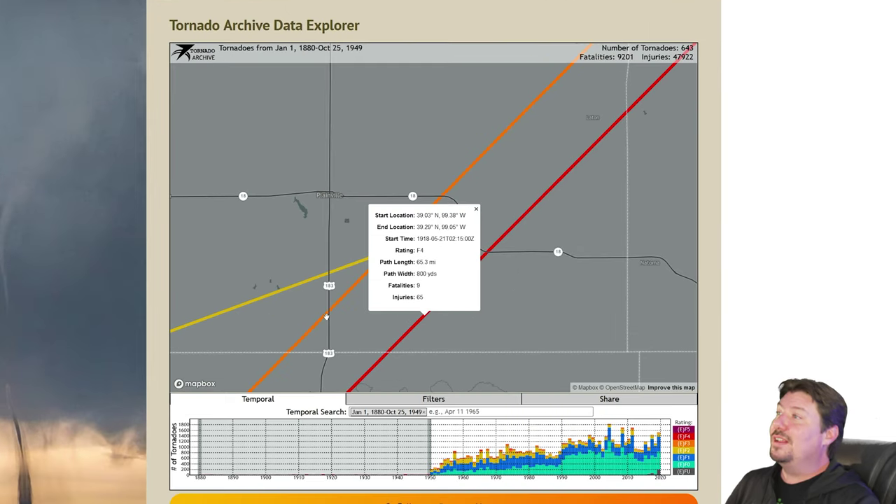
Step: Compare the details of the yellow, orange and red tracks near Codell, highlighting the time in the red track's start time
click(321, 322)
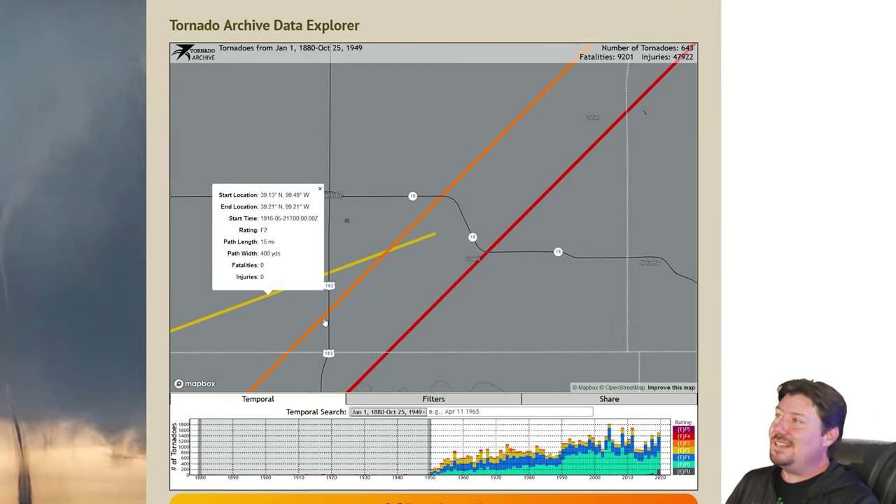
click(346, 319)
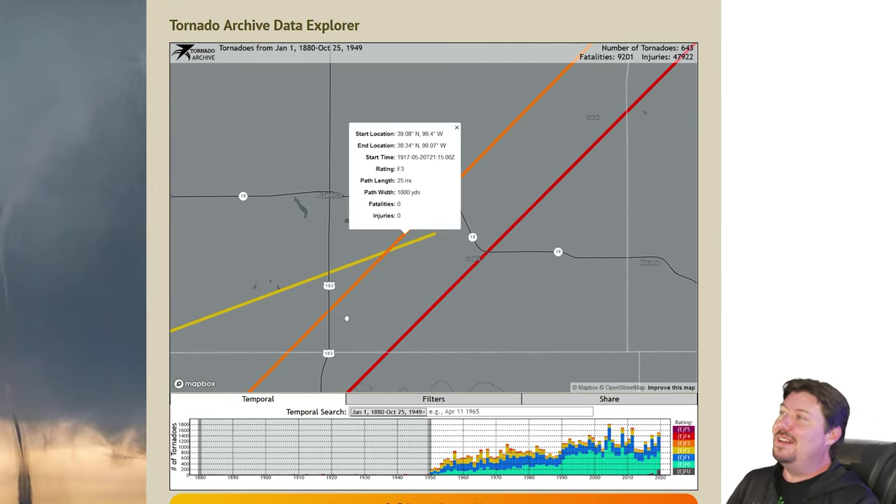
click(423, 323)
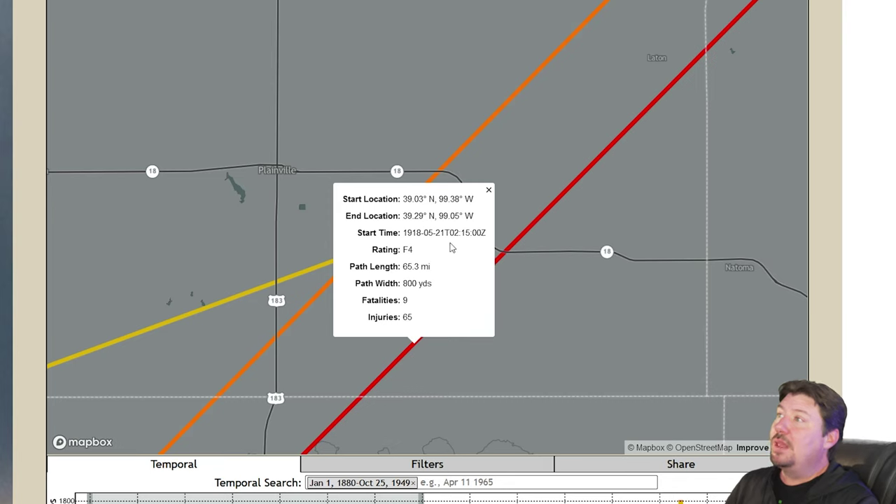
drag(443, 236, 484, 236)
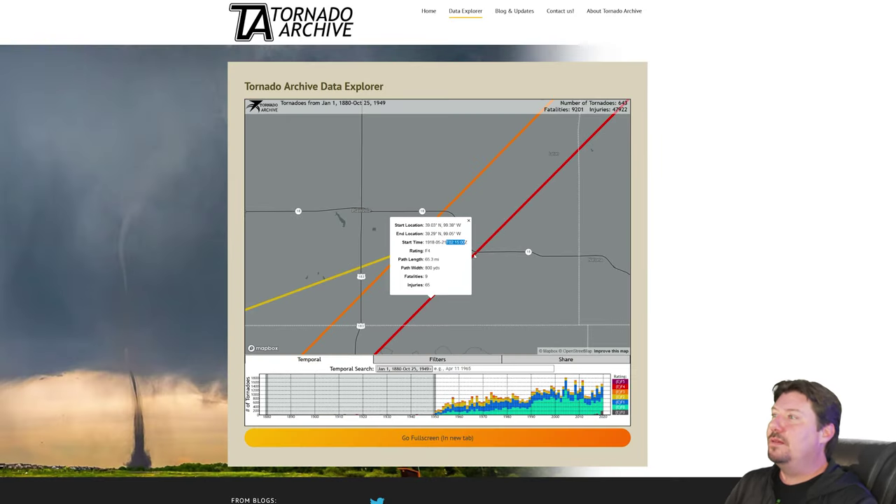
Step: Remove the Jan 1, 1880-Oct 25, 1949 date filter while viewing the central and eastern United States
scroll(459, 302, down, 10)
drag(457, 303, 374, 226)
scroll(381, 241, down, 2)
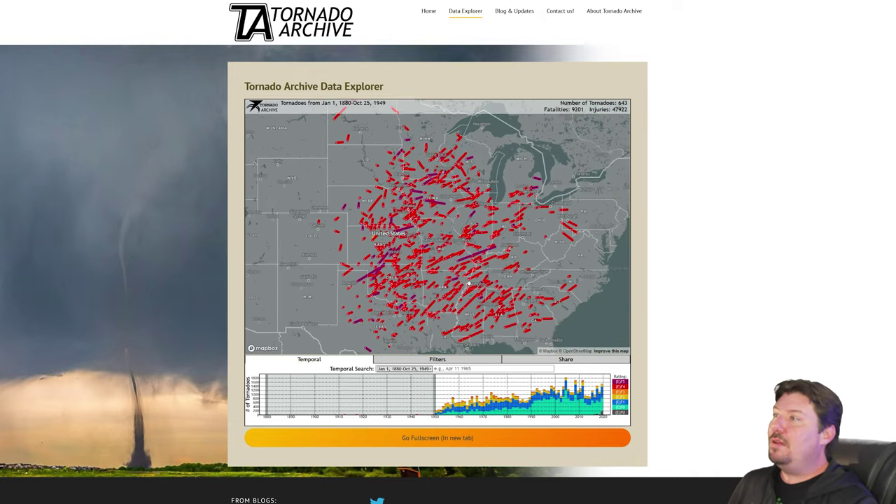
click(435, 369)
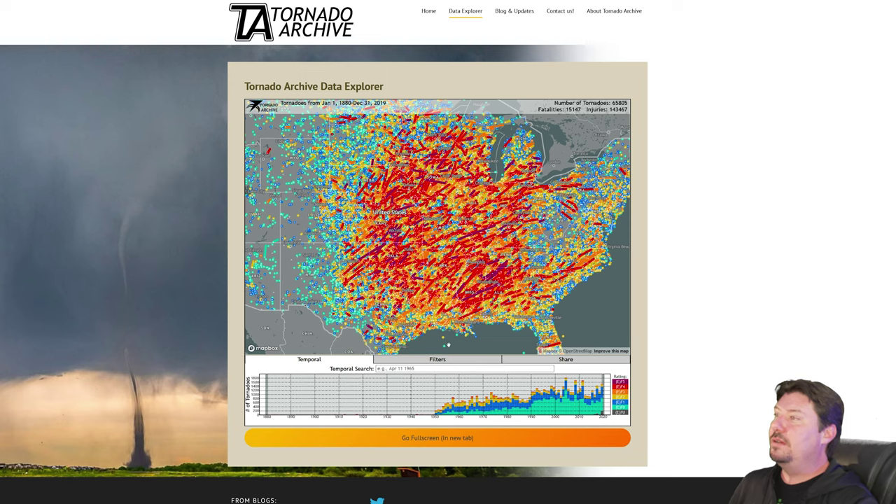
Step: Filter the tornadoes by date to April 15 - May 15 across all years
click(424, 368)
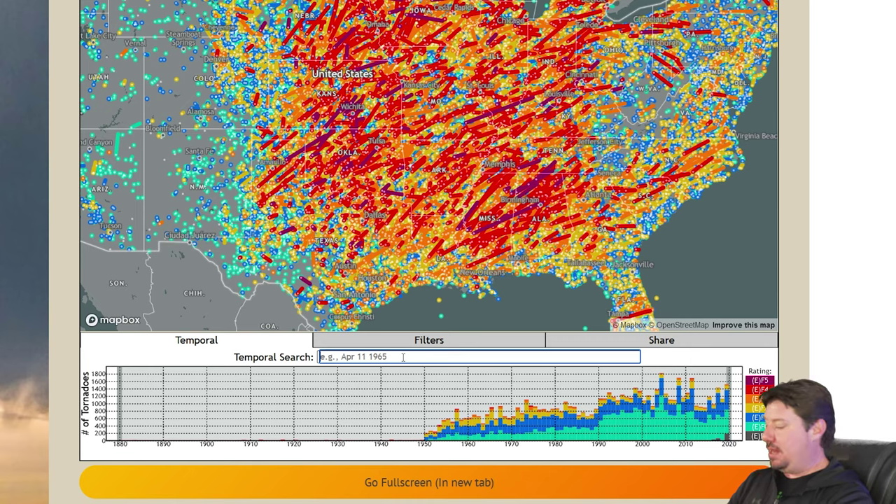
text(april 1)
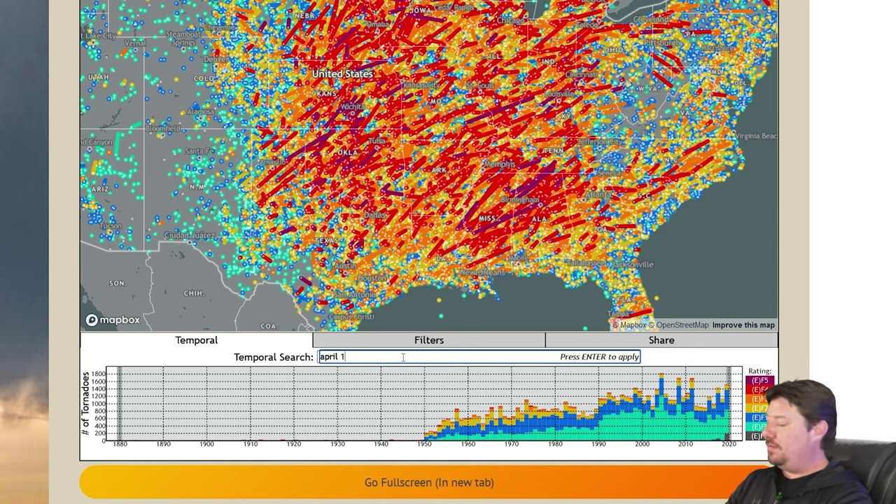
text(5 - may 15)
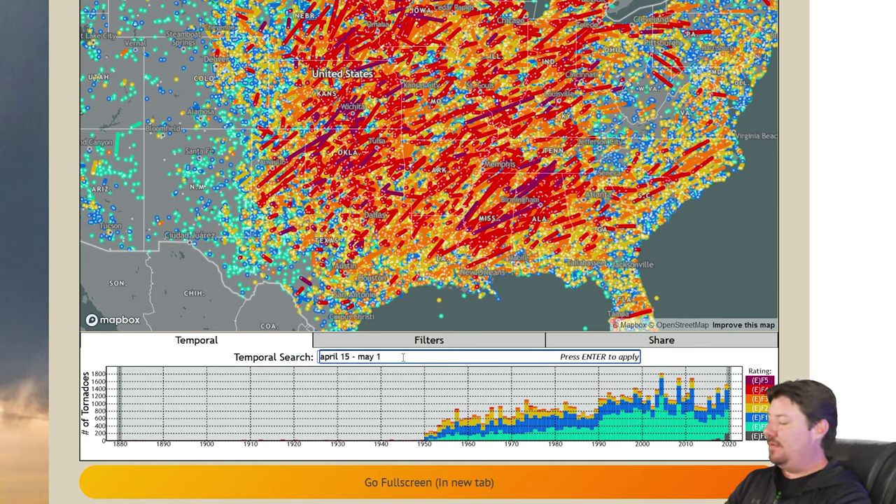
key(Return)
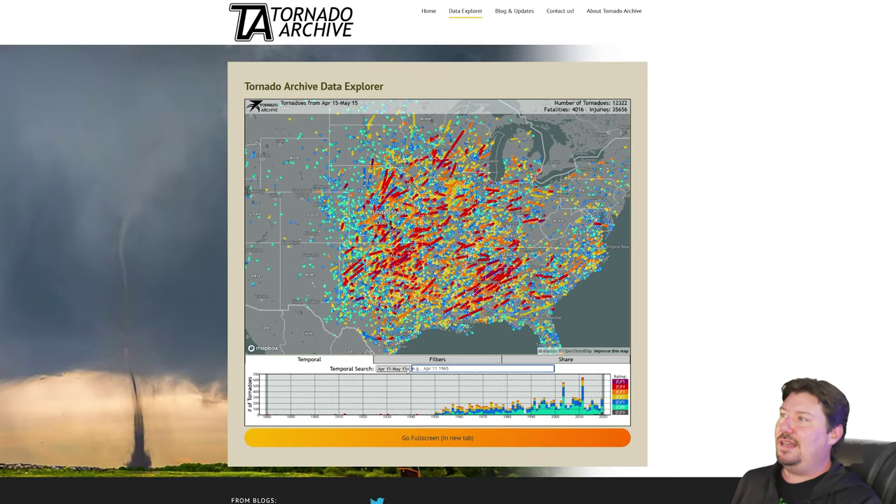
Step: Replace the April-May date filter with April 15 2019 to May 31 2019
click(409, 369)
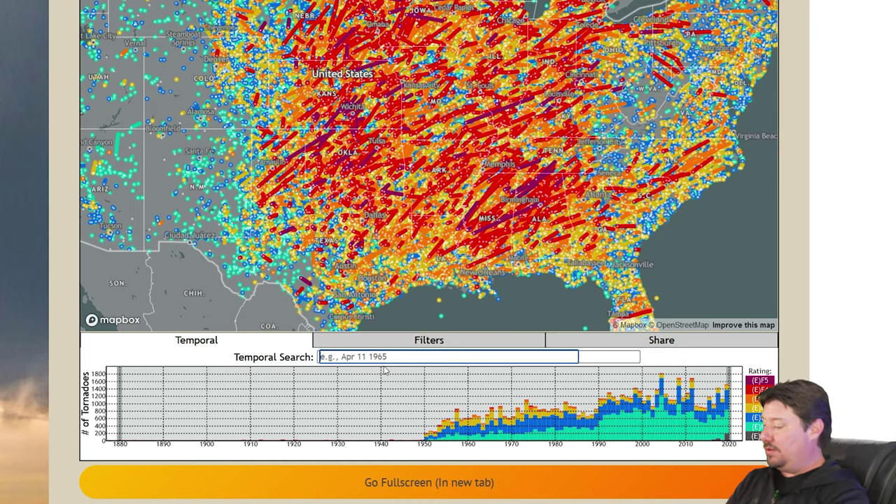
text(April)
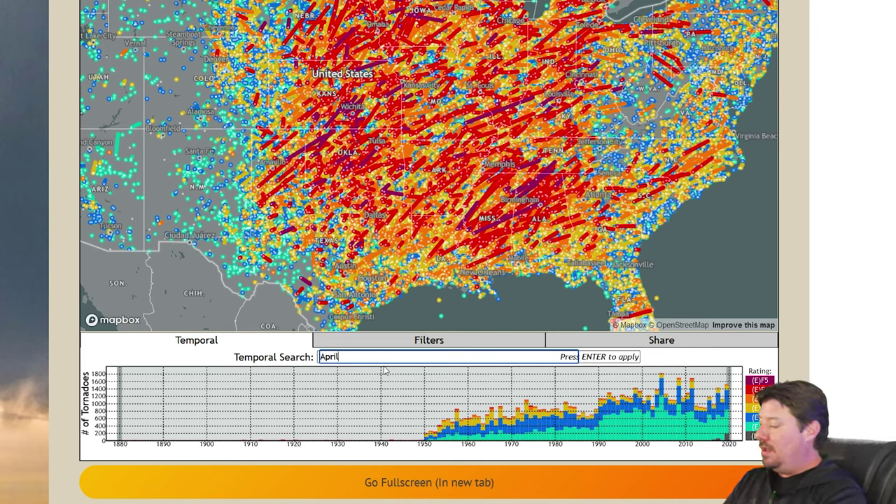
text( 15 2019 )
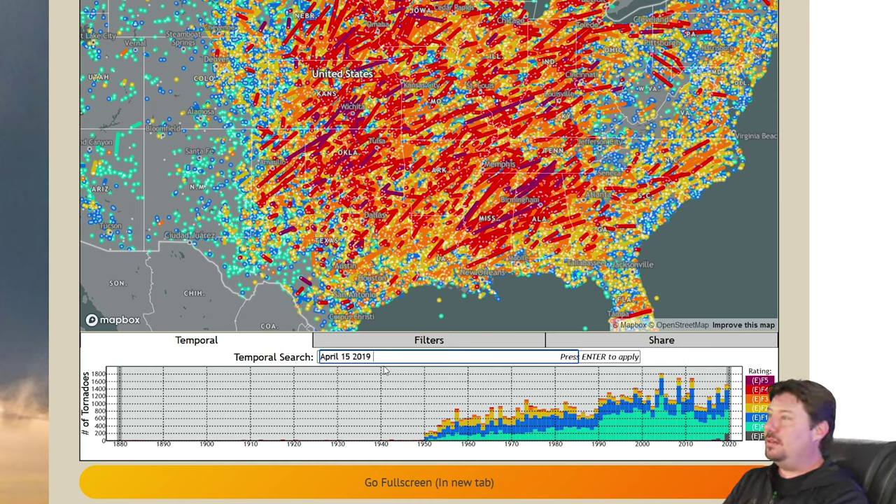
text(to May 31 2019)
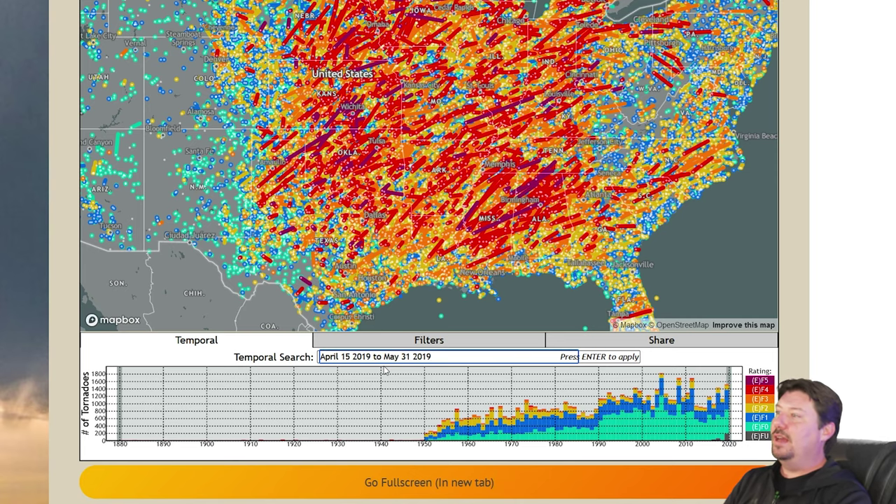
key(Return)
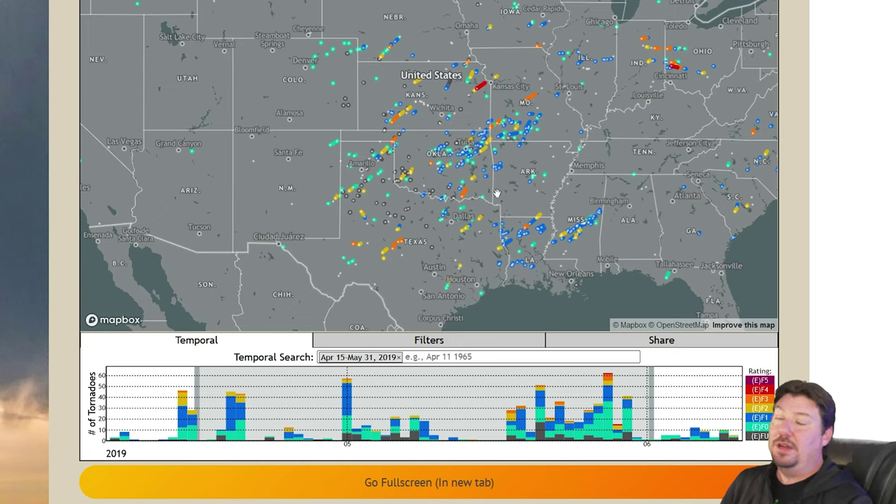
scroll(431, 140, up, 1)
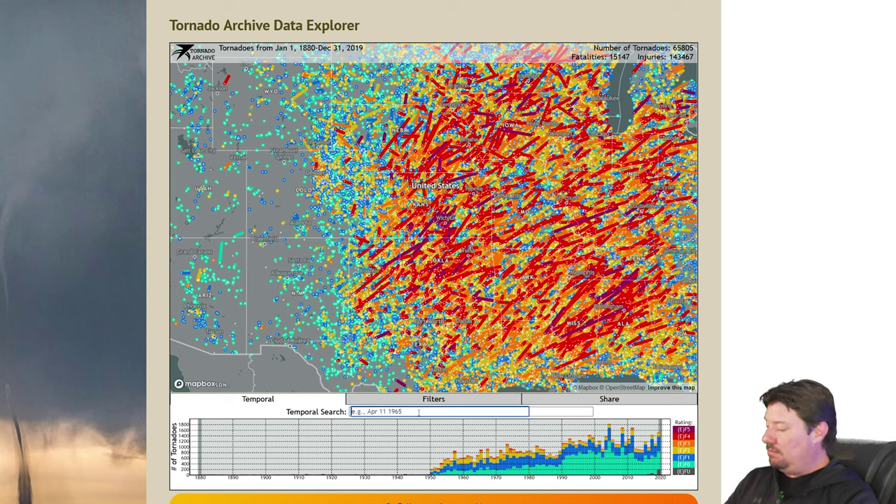
Step: Filter the tornadoes by date to June 1 - June 14 across all years instead
text(June 1)
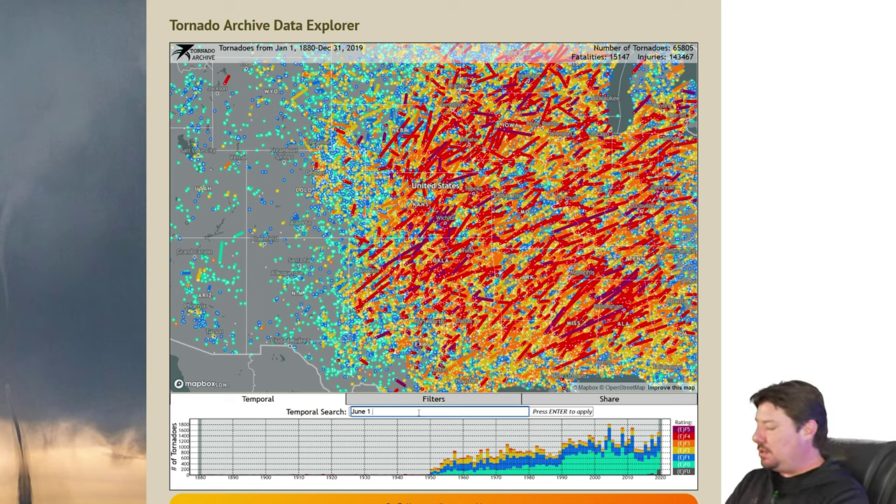
text( - jun 14)
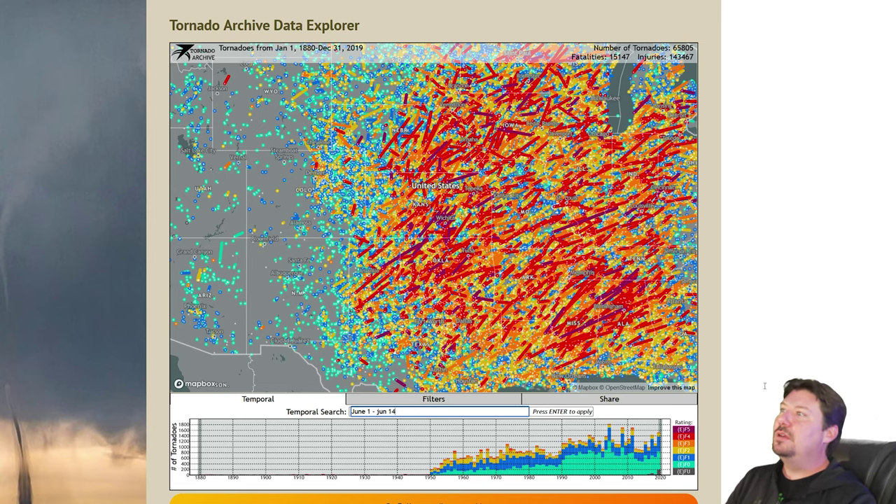
key(Return)
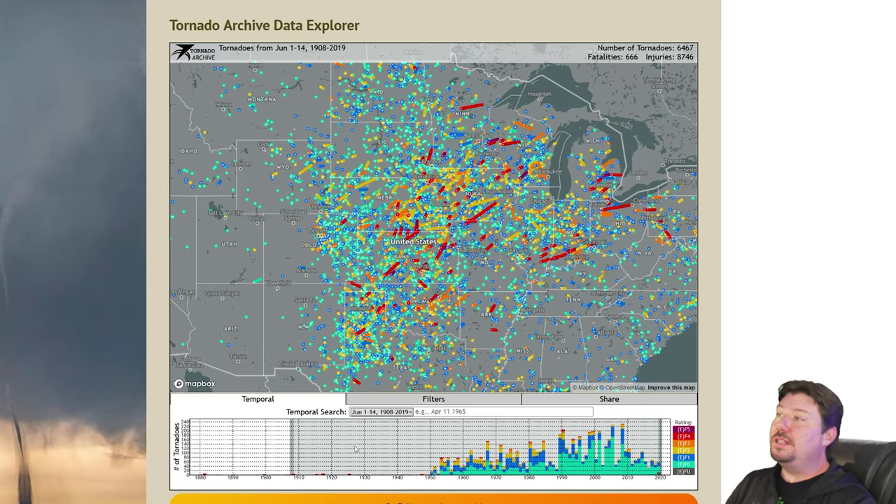
Step: Narrow the June 1-14 selection to the years 2004-2019 on the timeline chart
drag(356, 448, 452, 450)
drag(415, 395, 565, 392)
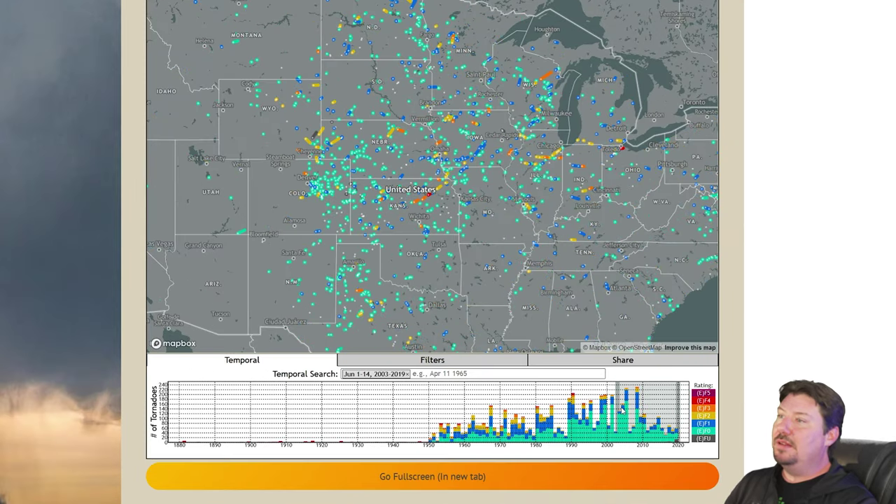
drag(622, 410, 622, 408)
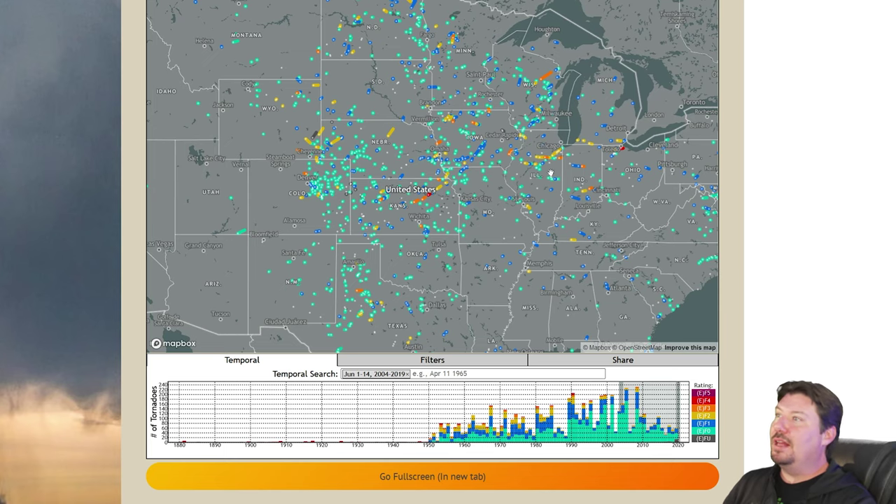
Step: Remove the Jun 1-14, 2004-2019 filter and search for spring tornadoes across all years
click(407, 374)
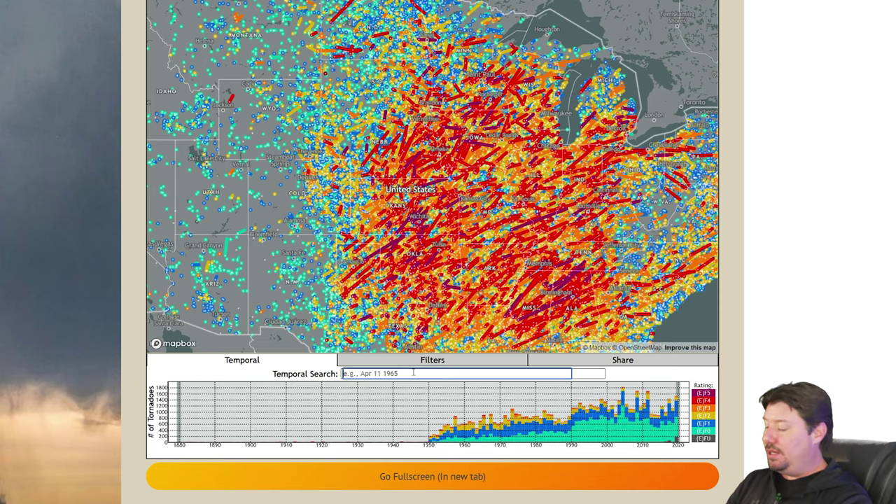
text(spring)
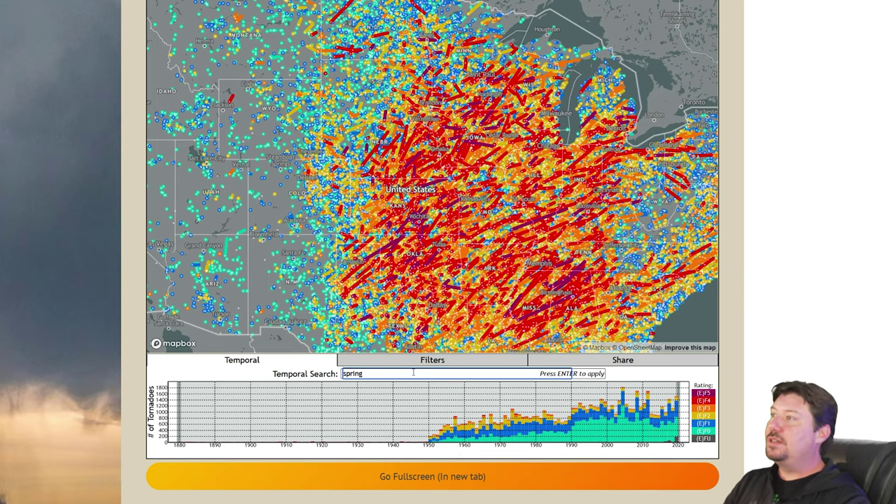
key(Return)
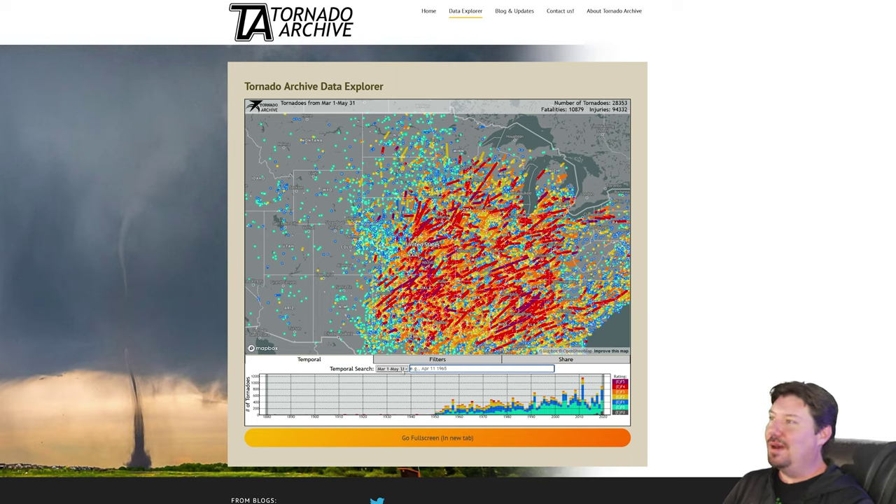
Step: Replace the spring date filter with summer
key(BackSpace)
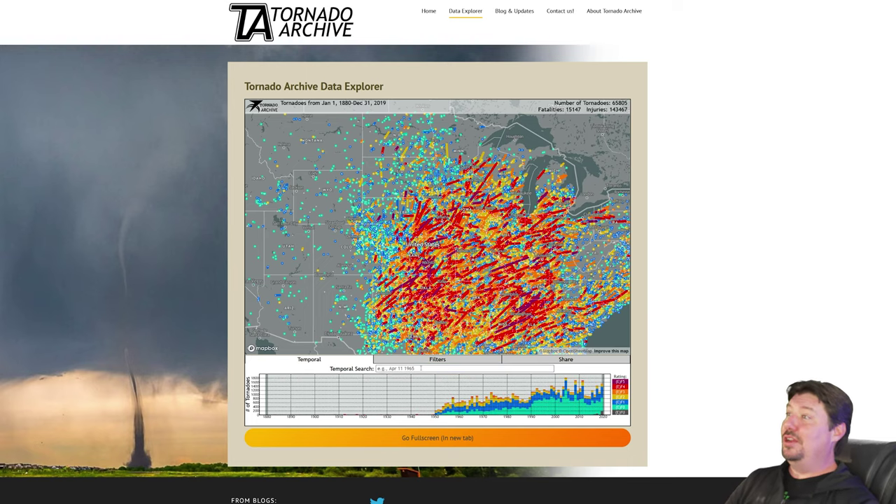
text(summer)
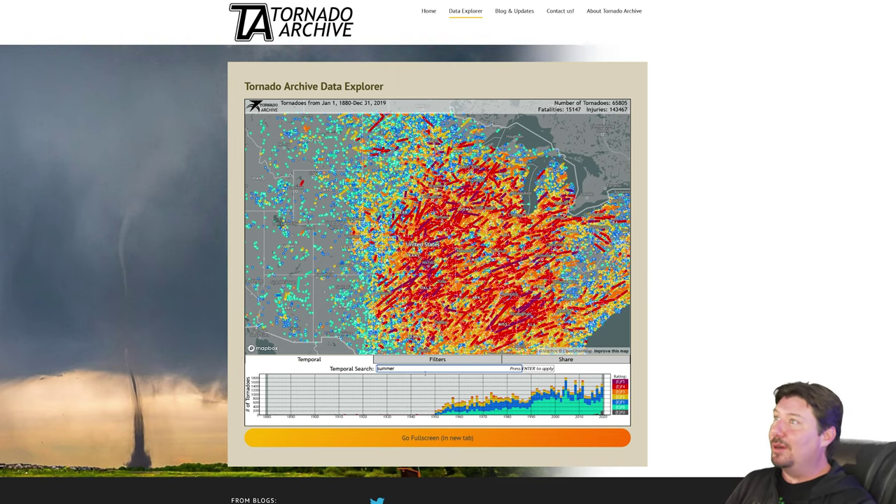
key(Return)
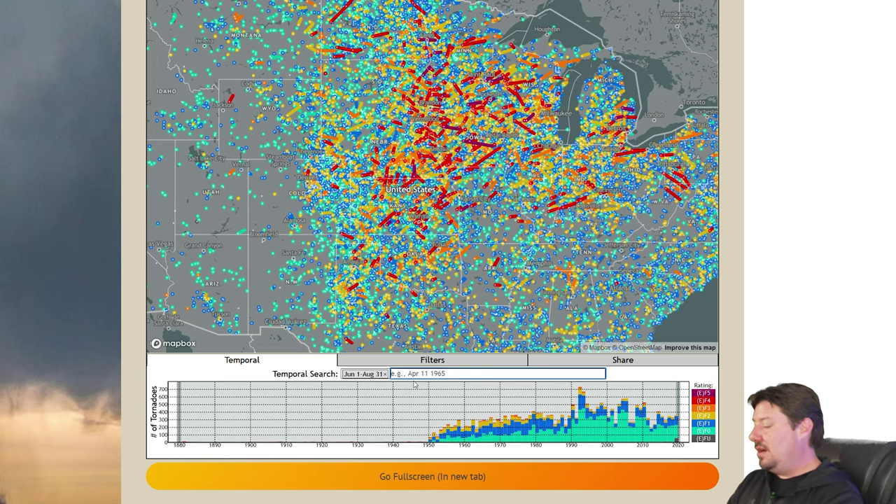
Step: Replace the summer date filter with winter, covering Dec 1-Feb 28
click(385, 374)
click(420, 375)
text(w)
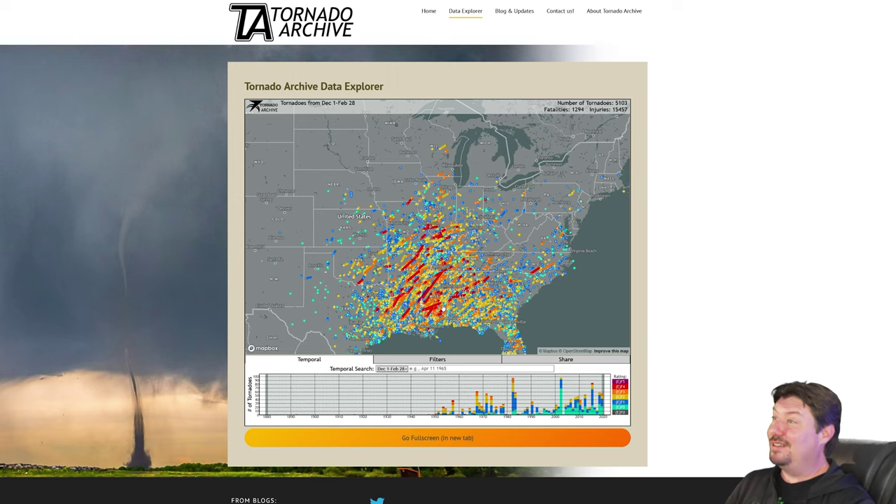
drag(482, 283, 509, 271)
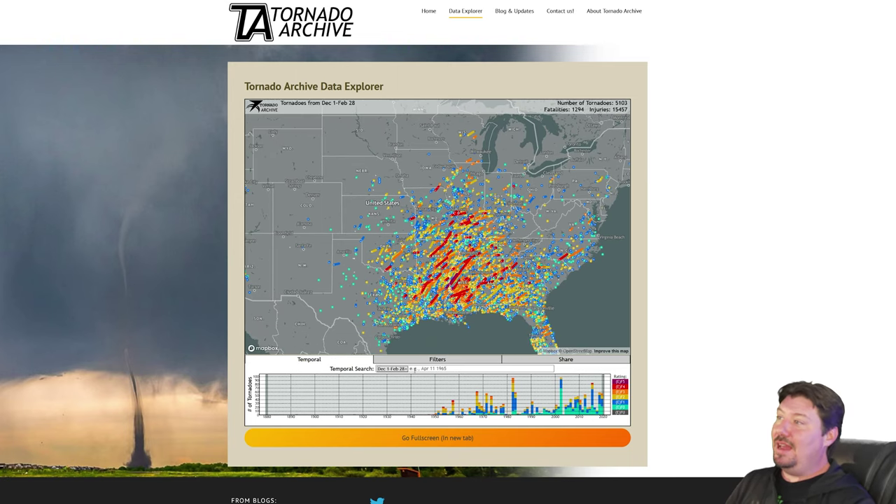
Step: Hide the lower ratings of the winter tornadoes, leaving only (E)F4 and (E)F5 tracks on the map
click(434, 360)
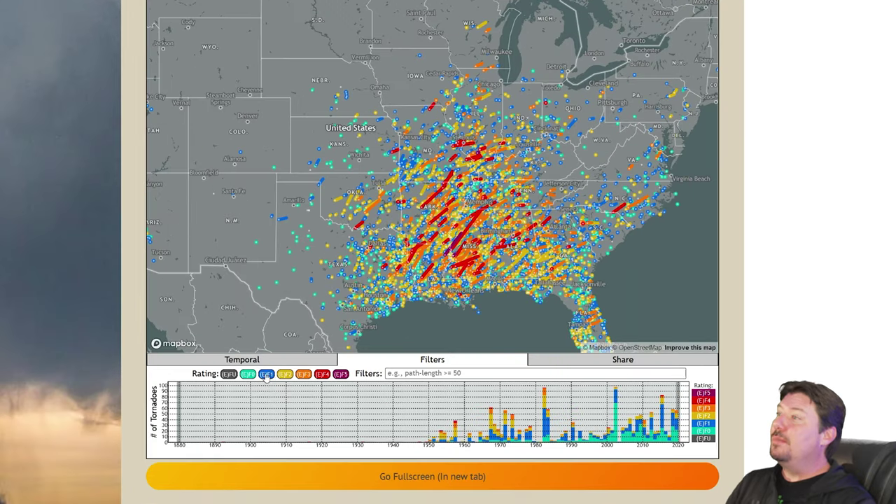
click(266, 376)
click(289, 376)
click(309, 376)
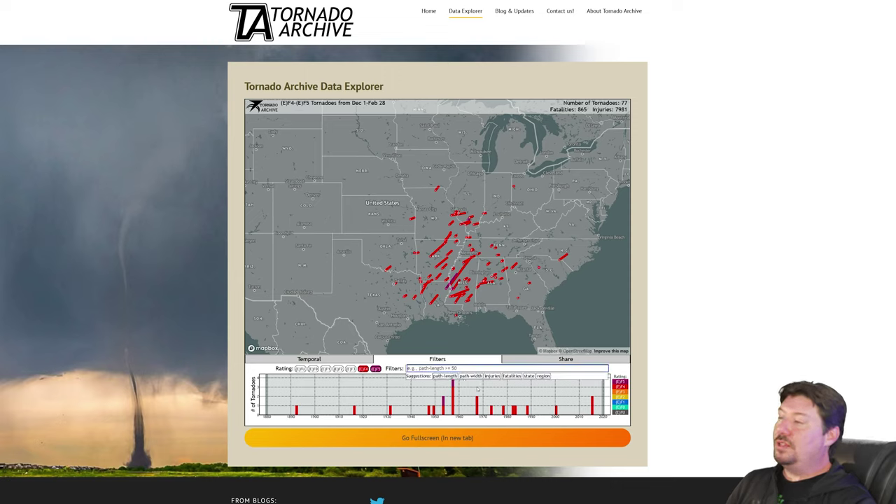
Step: Turn the (E)FU, (E)F0, (E)F1, (E)F2 and (E)F3 ratings back on
click(351, 368)
click(338, 370)
click(326, 370)
click(314, 370)
click(301, 370)
Step: Limit the winter tornadoes to those with fatalities > 0
click(425, 368)
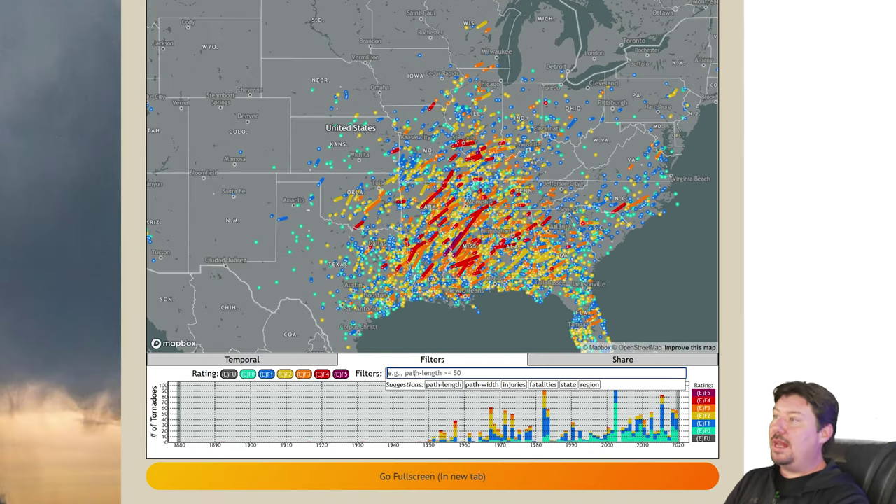
text(fata)
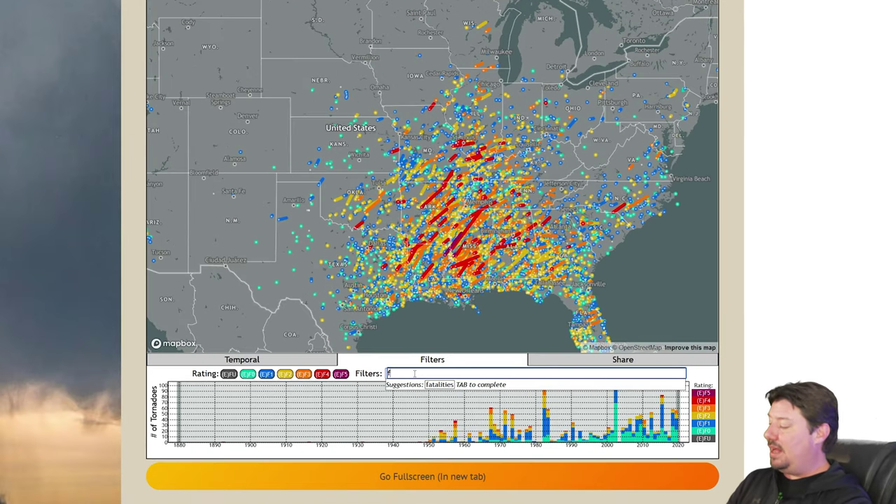
text(li)
key(Tab)
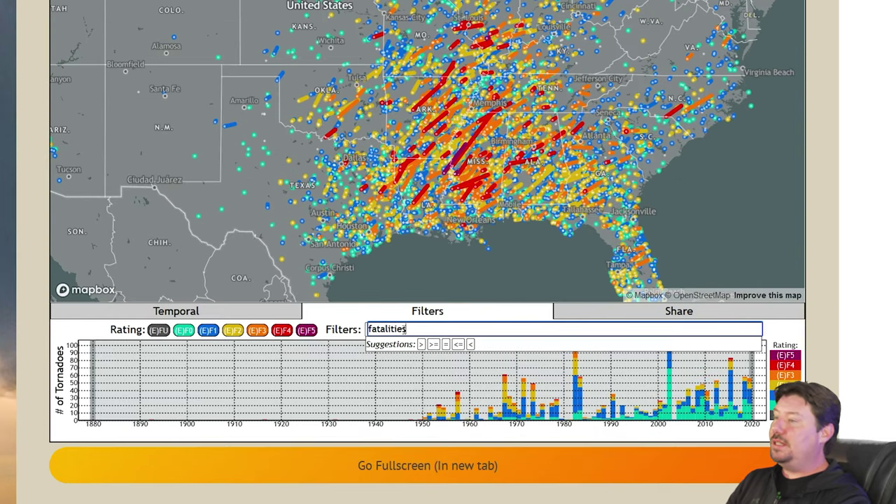
text(>0)
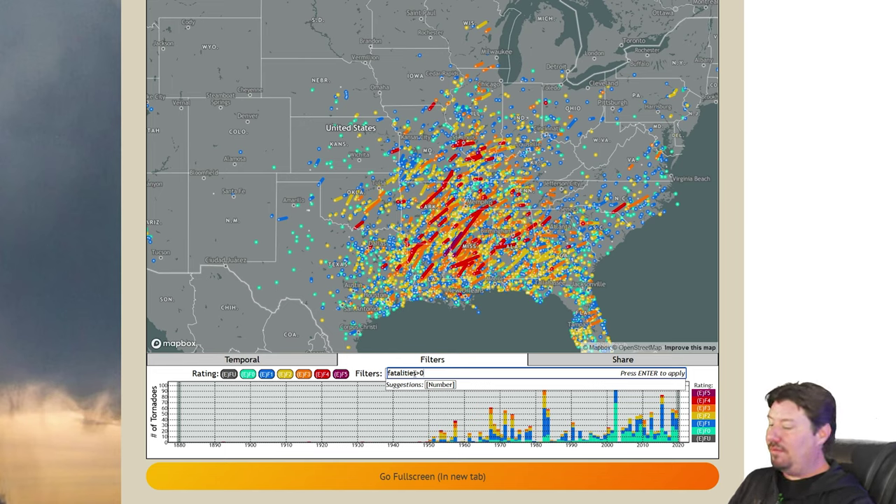
key(Return)
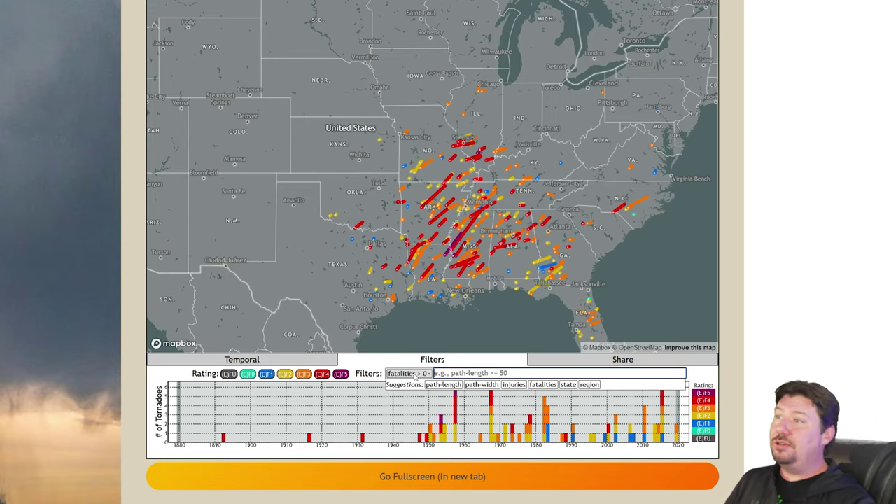
drag(517, 216, 457, 258)
scroll(449, 273, up, 4)
scroll(432, 281, down, 2)
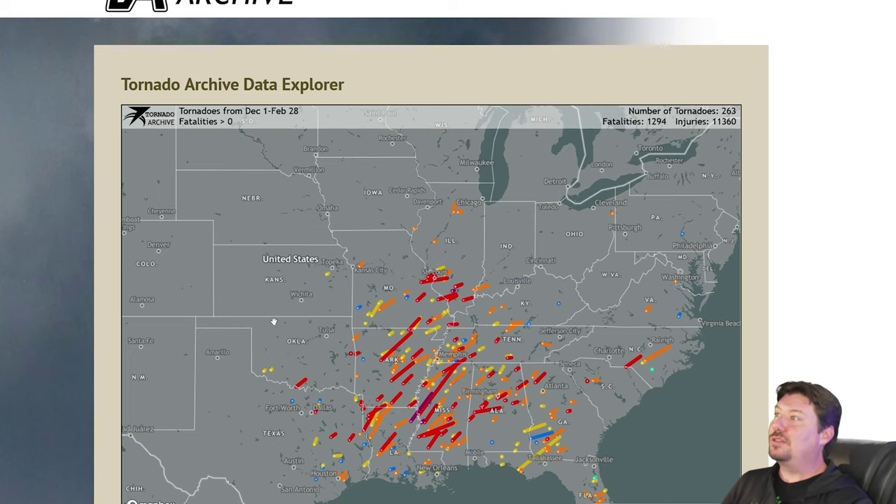
drag(480, 360, 471, 312)
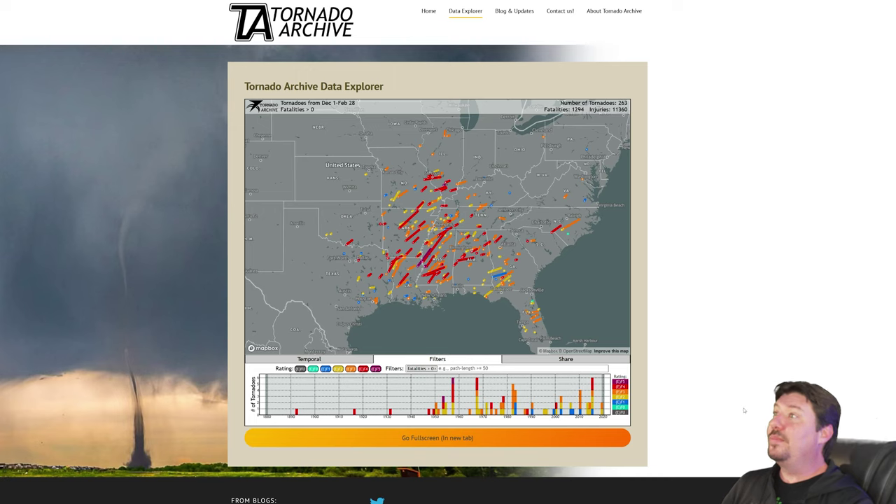
Step: Open the Data Explorer fullscreen in a new tab
click(425, 445)
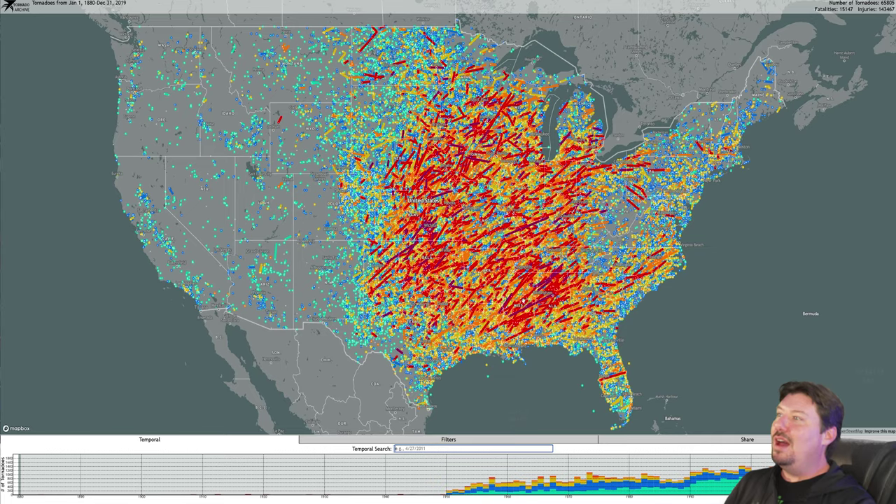
scroll(506, 299, up, 5)
scroll(462, 311, up, 3)
scroll(462, 315, down, 8)
drag(467, 324, 473, 331)
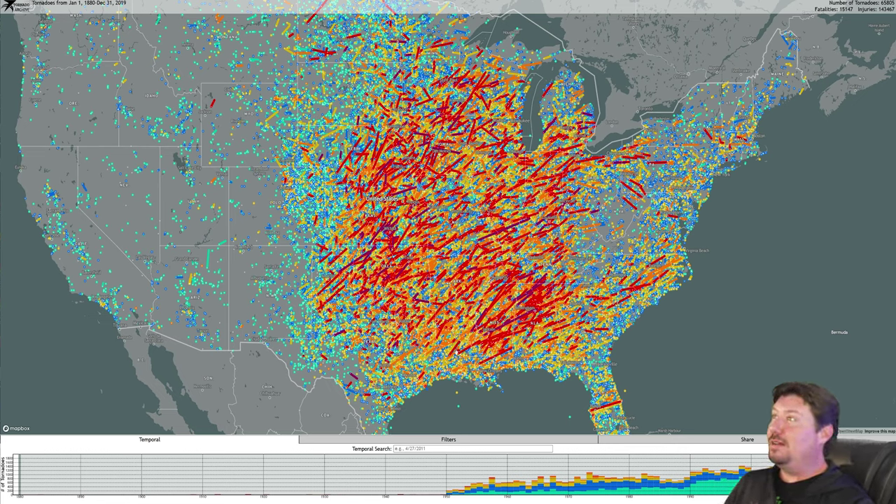
Step: Filter the tornadoes in the fullscreen map by date to spring
click(395, 449)
text(spring)
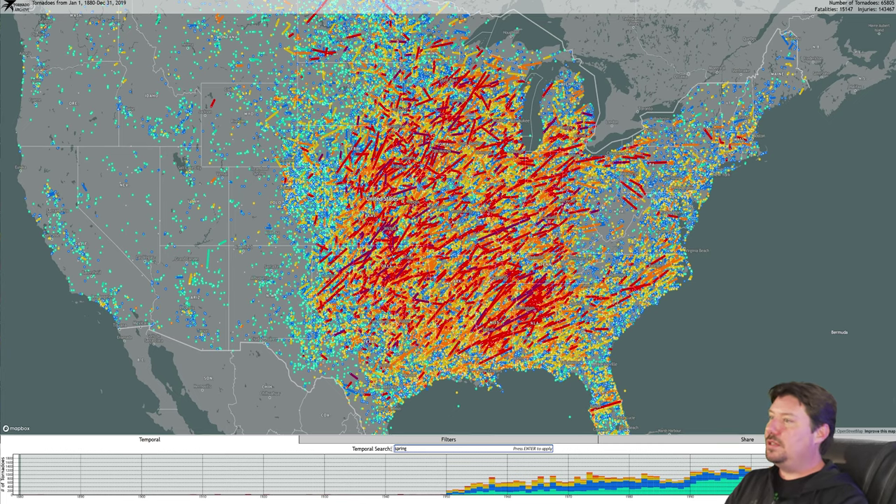
key(Return)
Step: Filter the spring tornadoes by region = plains and view the tracks across the central states
click(448, 439)
click(428, 448)
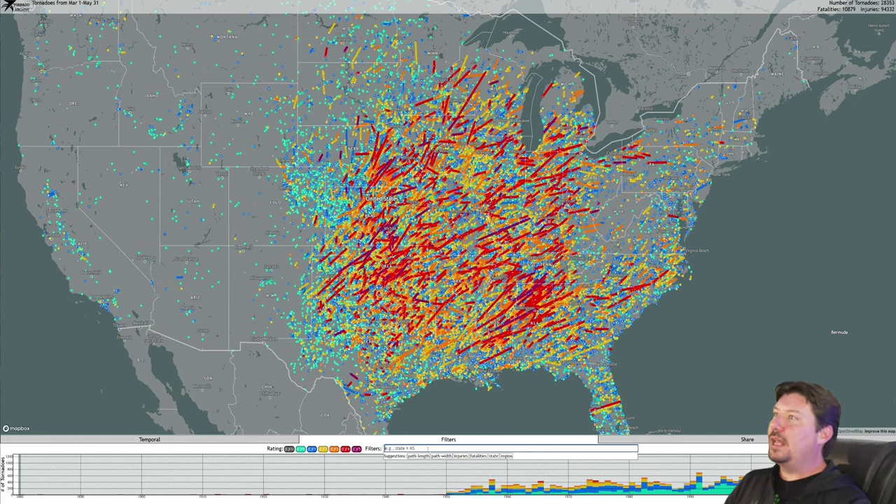
text(region )
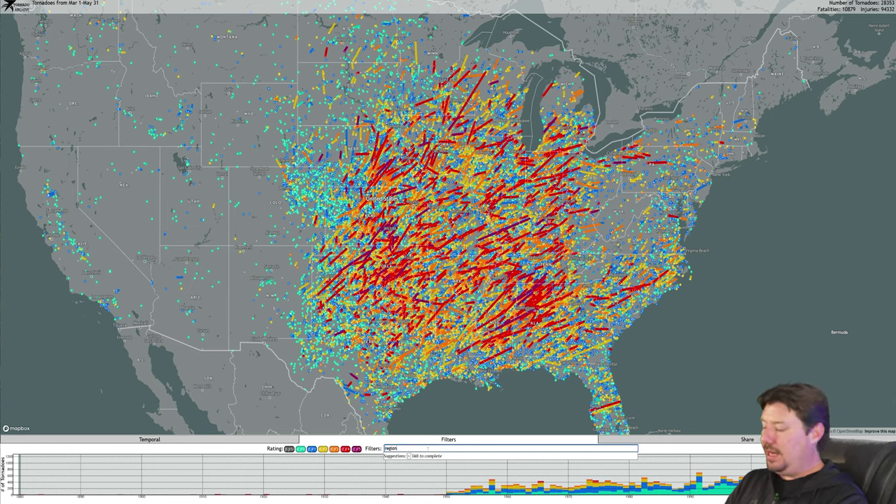
text(= plains)
key(Return)
drag(702, 33, 778, 47)
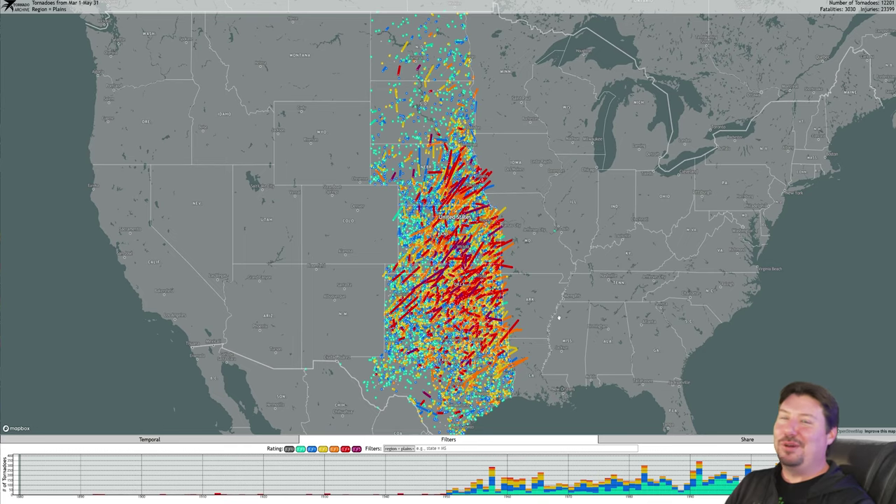
drag(559, 317, 538, 303)
Step: Switch the region filter to New England and view its spring tornado tracks
text(region=)
text(new)
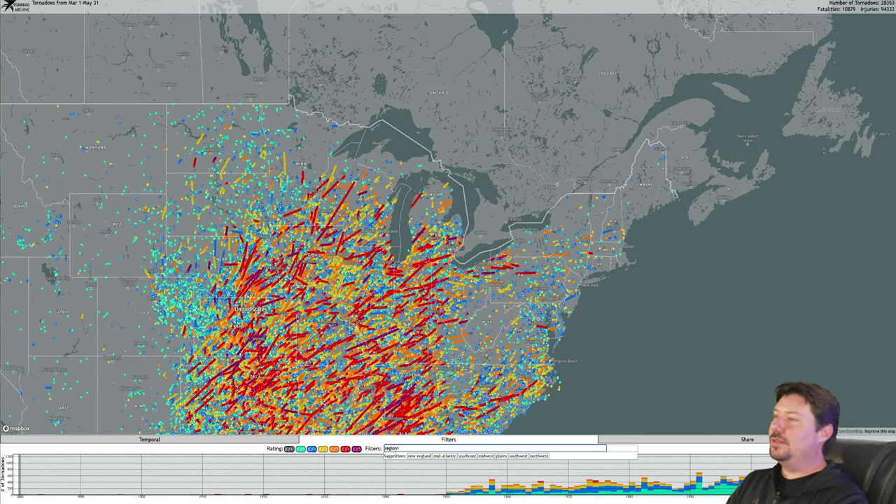
key(Tab)
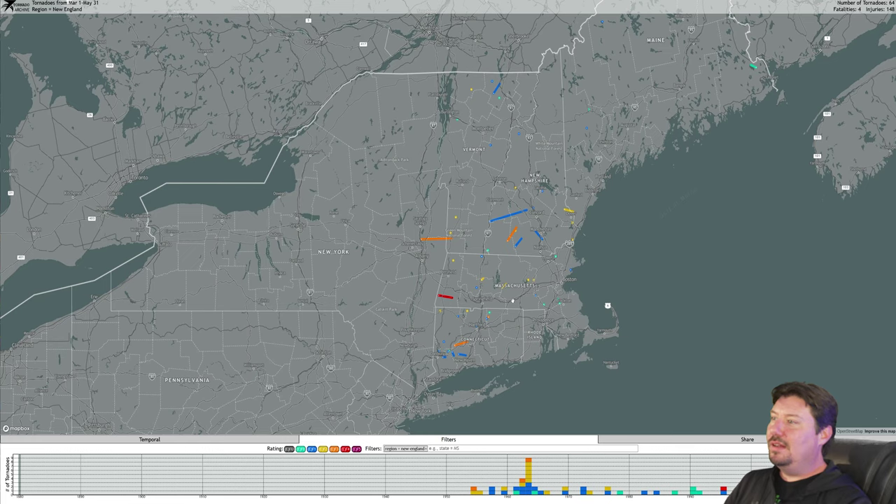
drag(514, 302, 501, 308)
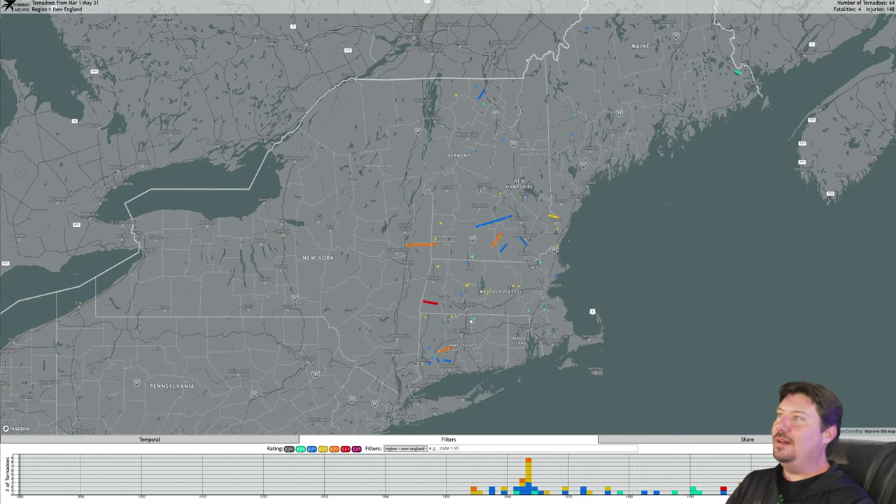
drag(474, 322, 460, 323)
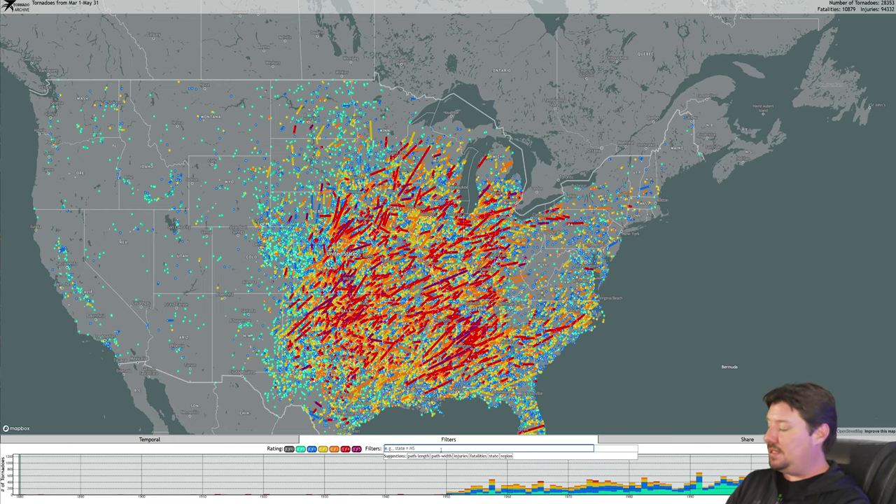
Step: Filter the spring tornadoes by state = TX
text(state=)
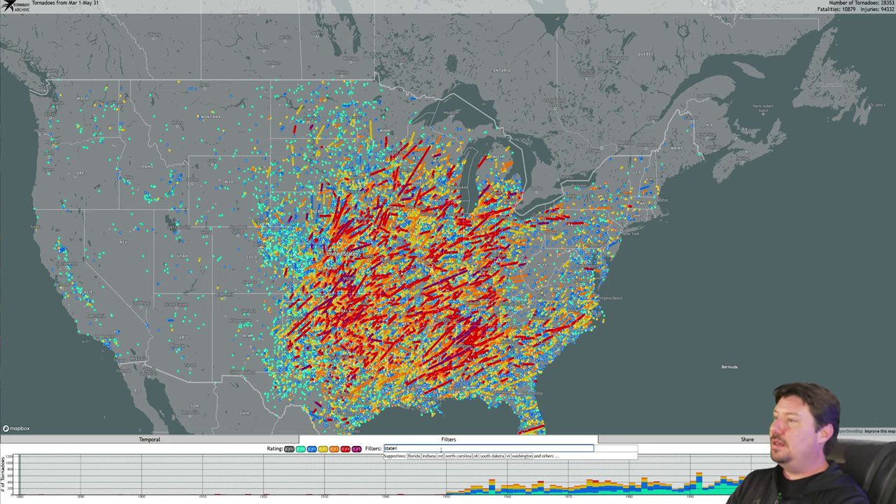
text(TX)
key(Return)
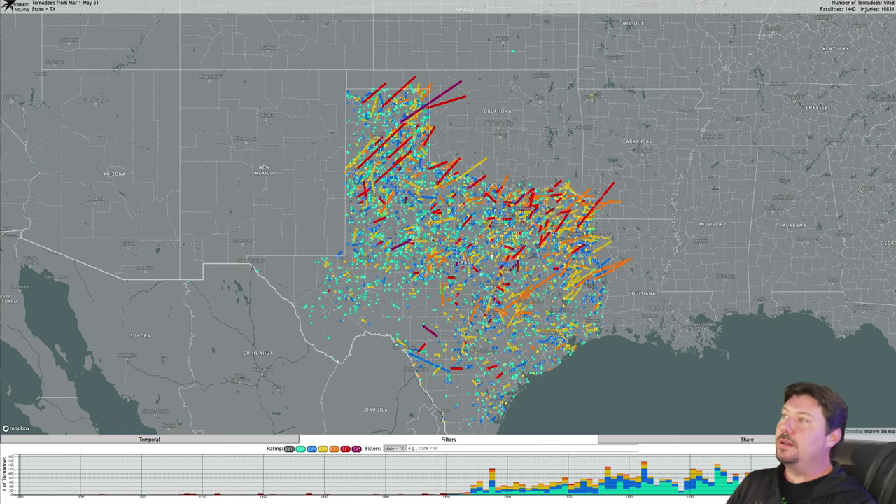
Step: Examine the long, high-rated tornado tracks in the Texas Panhandle and those crossing into Oklahoma
drag(442, 206, 495, 248)
scroll(458, 253, up, 5)
drag(491, 292, 452, 252)
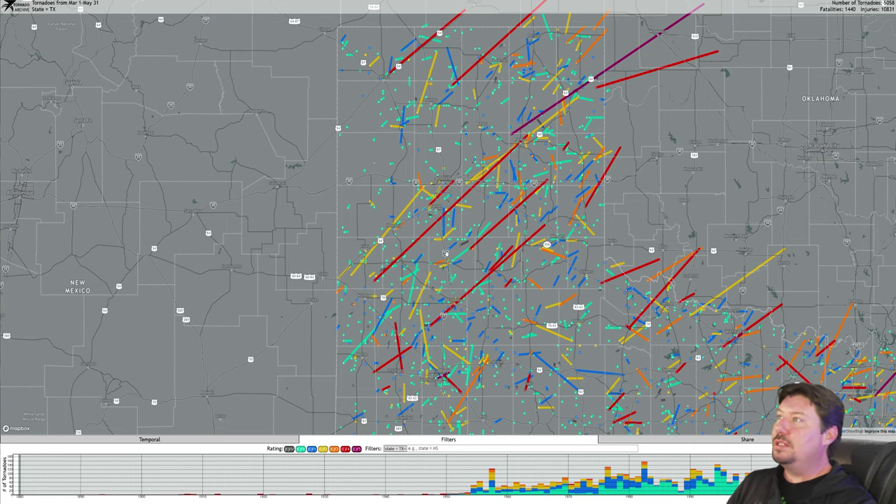
drag(423, 247, 422, 255)
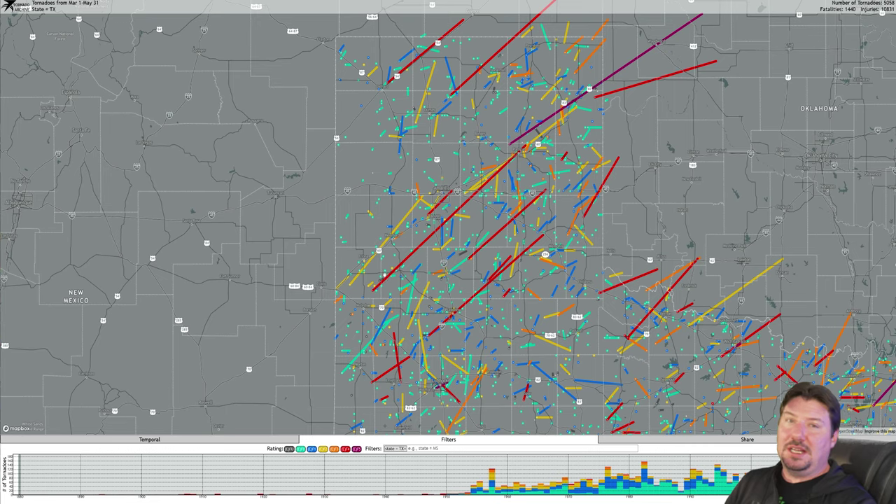
drag(498, 228, 489, 234)
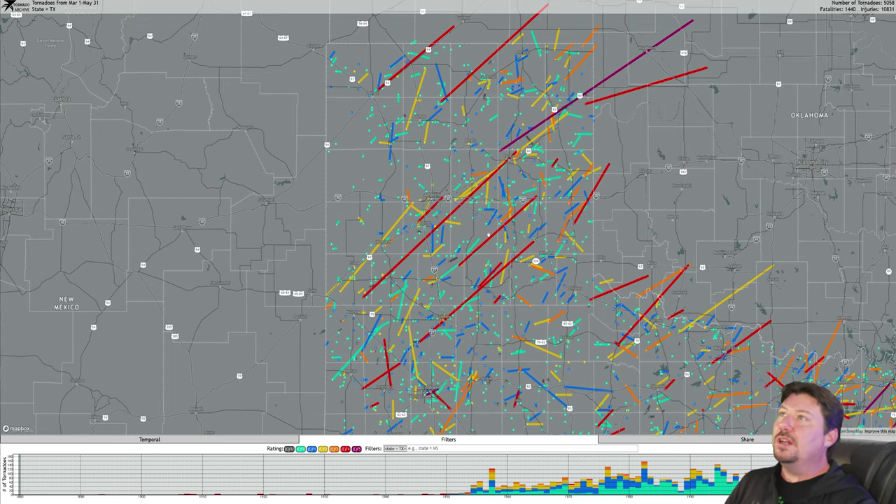
drag(618, 160, 430, 274)
scroll(502, 221, up, 3)
scroll(532, 217, up, 1)
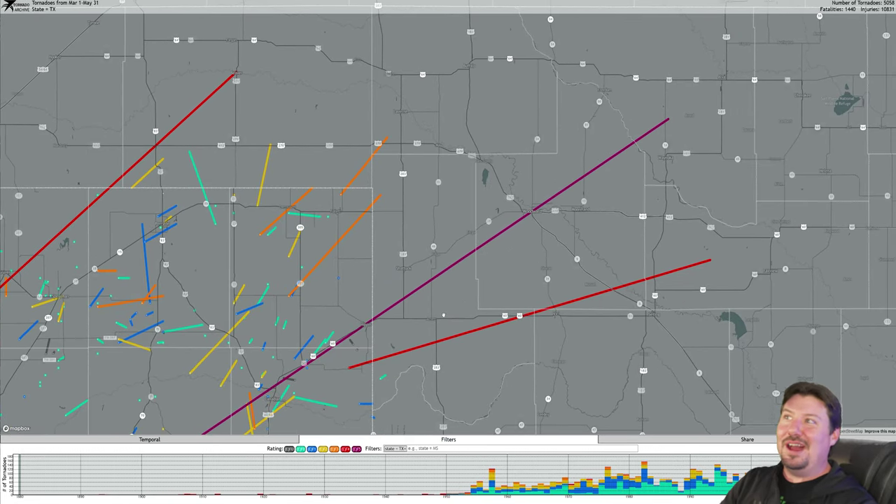
drag(452, 309, 526, 274)
scroll(524, 336, down, 2)
drag(526, 396, 408, 315)
scroll(408, 315, down, 4)
drag(605, 353, 414, 311)
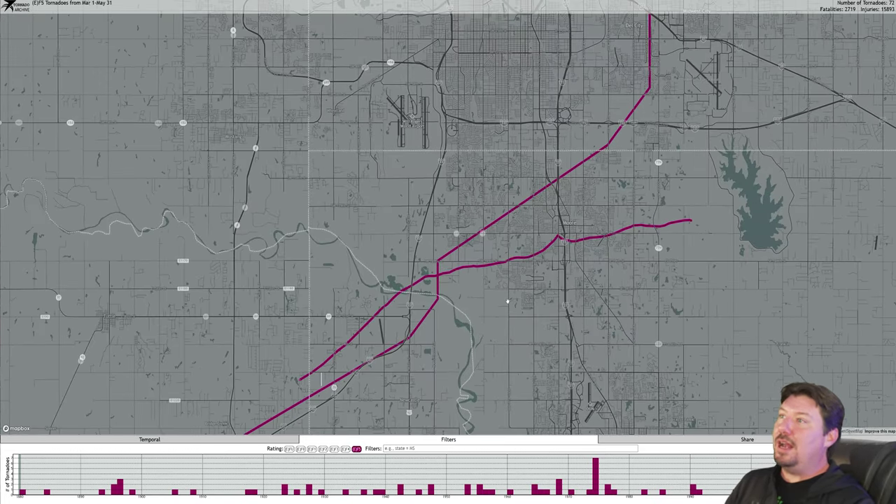
Step: Examine the spring (E)F5 tornado tracks around Moore and Oklahoma City
scroll(508, 302, up, 2)
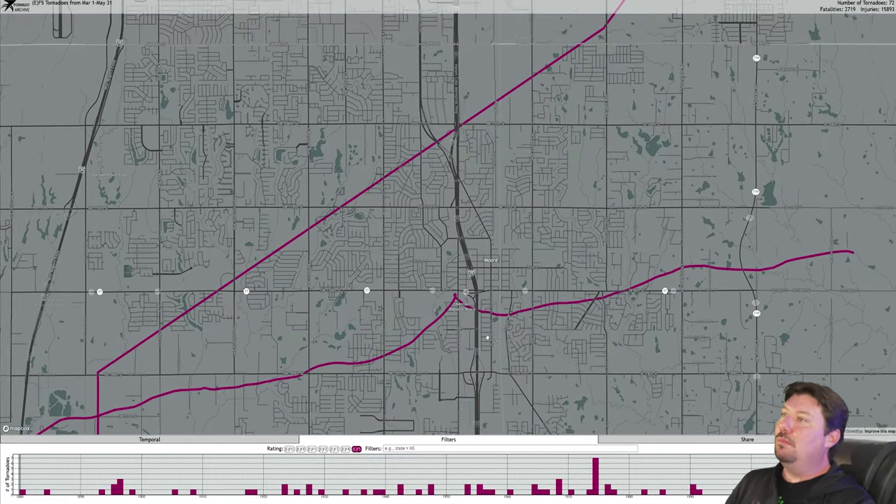
scroll(470, 351, up, 3)
drag(488, 337, 526, 340)
scroll(464, 352, down, 5)
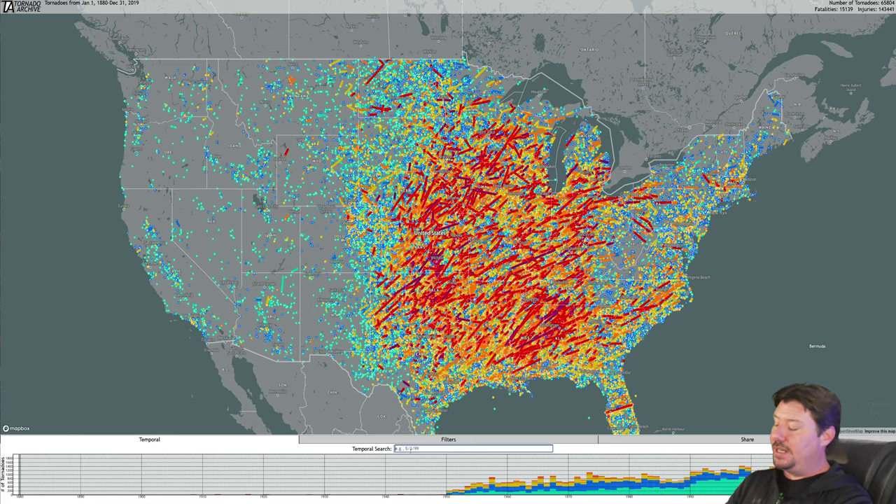
Step: Limit the tornadoes to the date May 31, 2013
text(may 31)
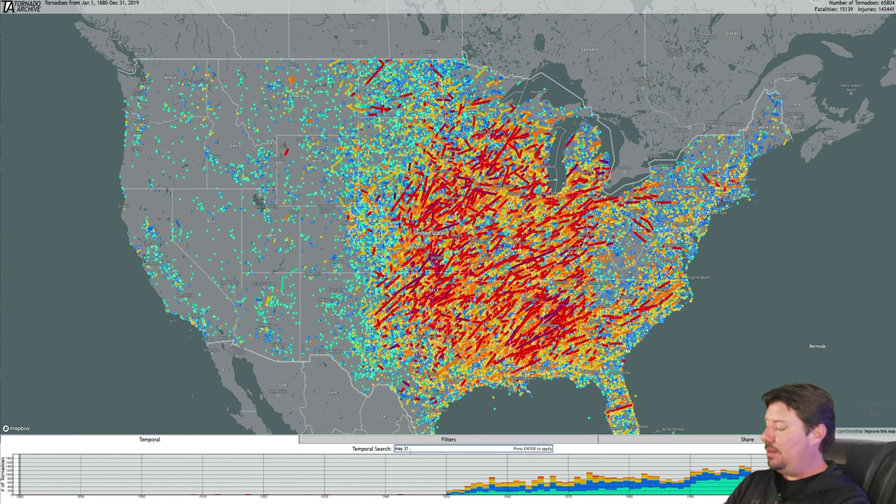
text( 2013)
key(Return)
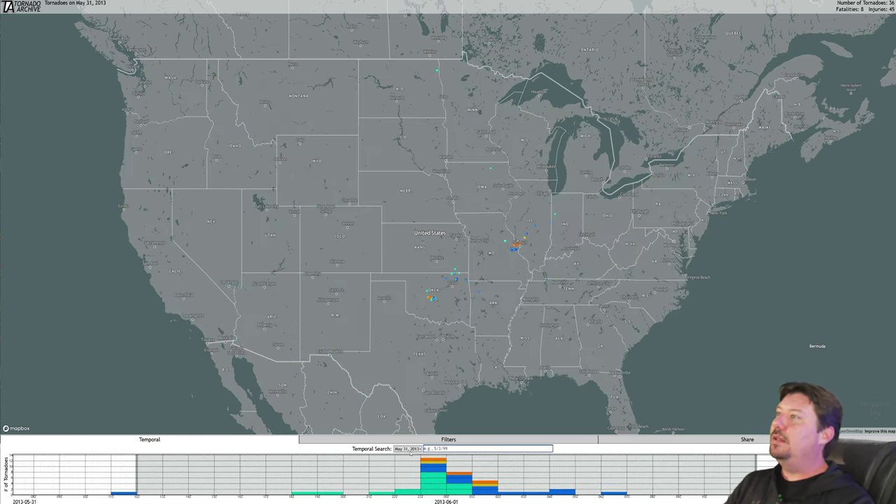
Step: Examine the path and width of the large tornado track south of El Reno, Oklahoma
scroll(427, 301, up, 10)
scroll(425, 322, up, 8)
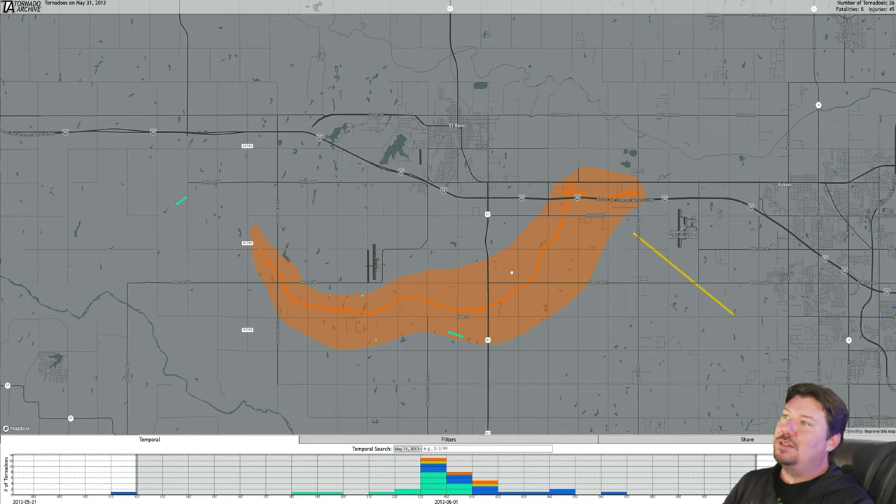
drag(582, 271, 548, 333)
drag(504, 367, 529, 350)
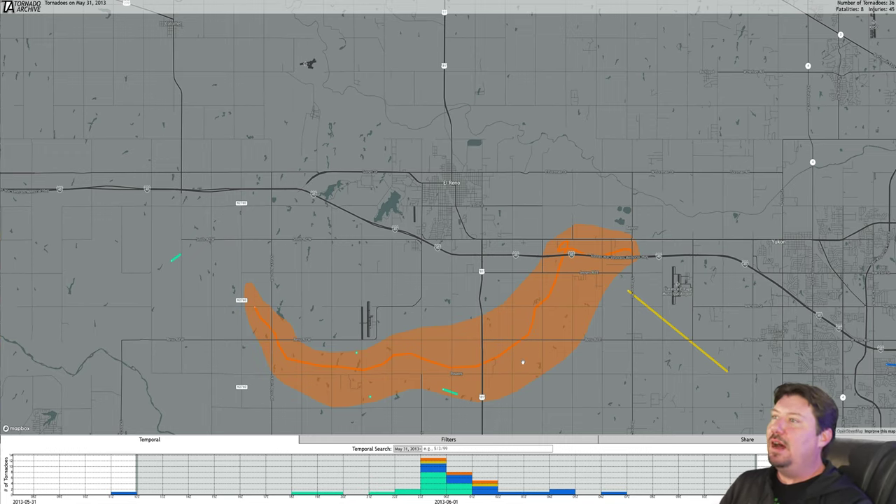
drag(572, 380, 575, 370)
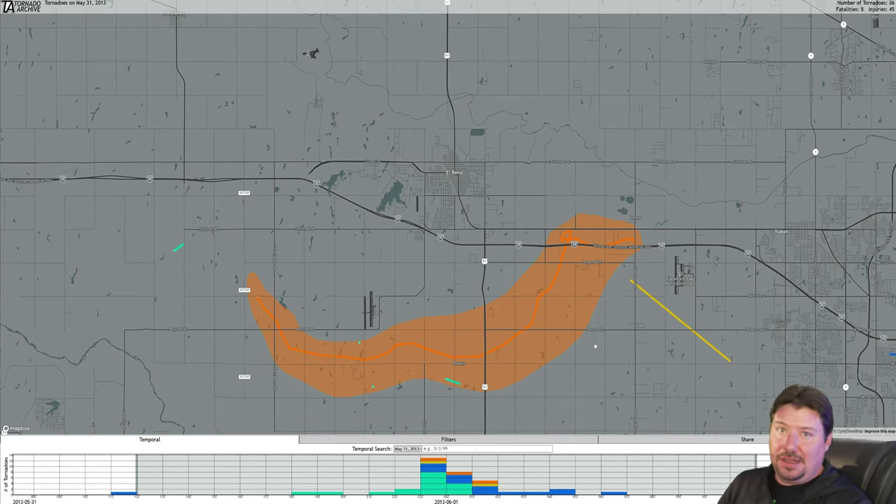
scroll(484, 355, down, 5)
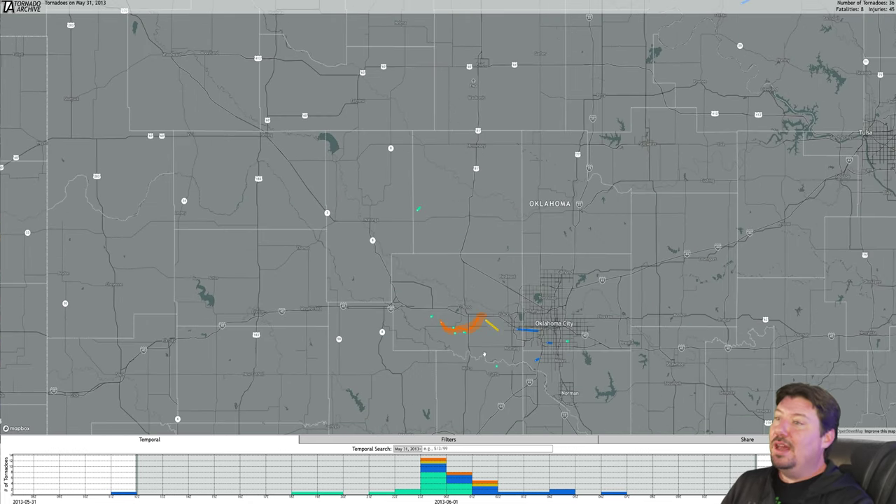